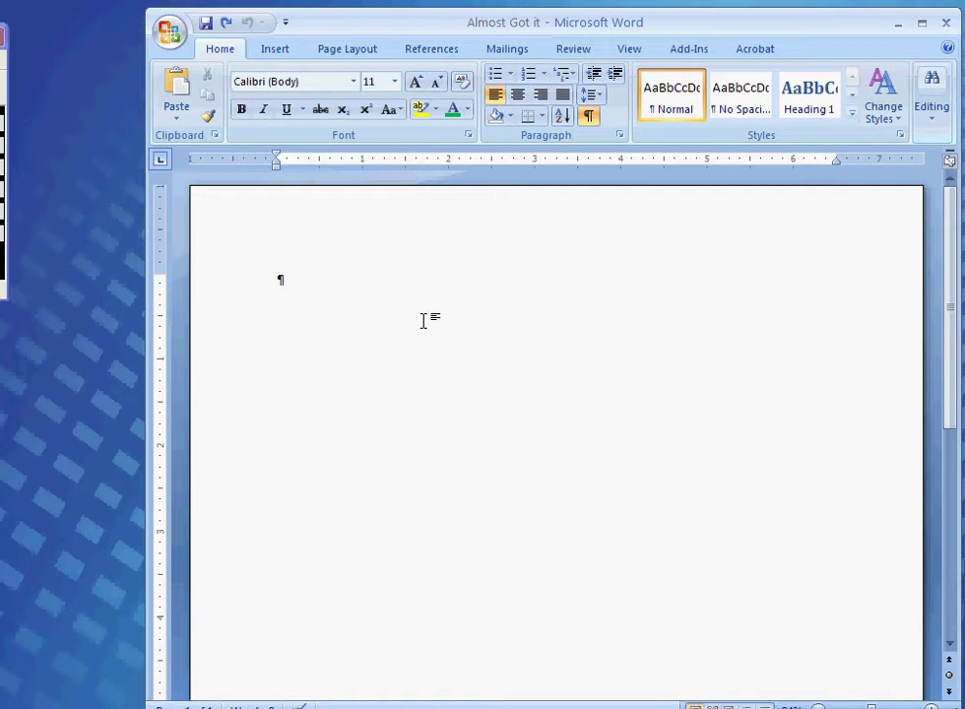
# Insert an Organization Chart SmartArt graphic from the Hierarchy category into the blank document
pyautogui.click(277, 52)
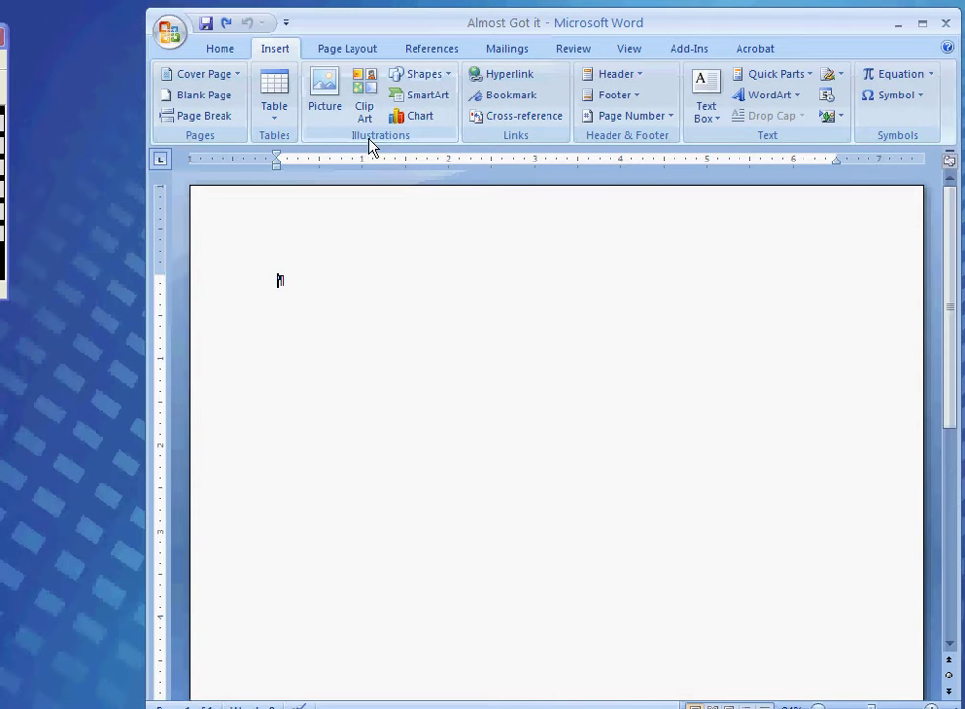
pyautogui.click(429, 101)
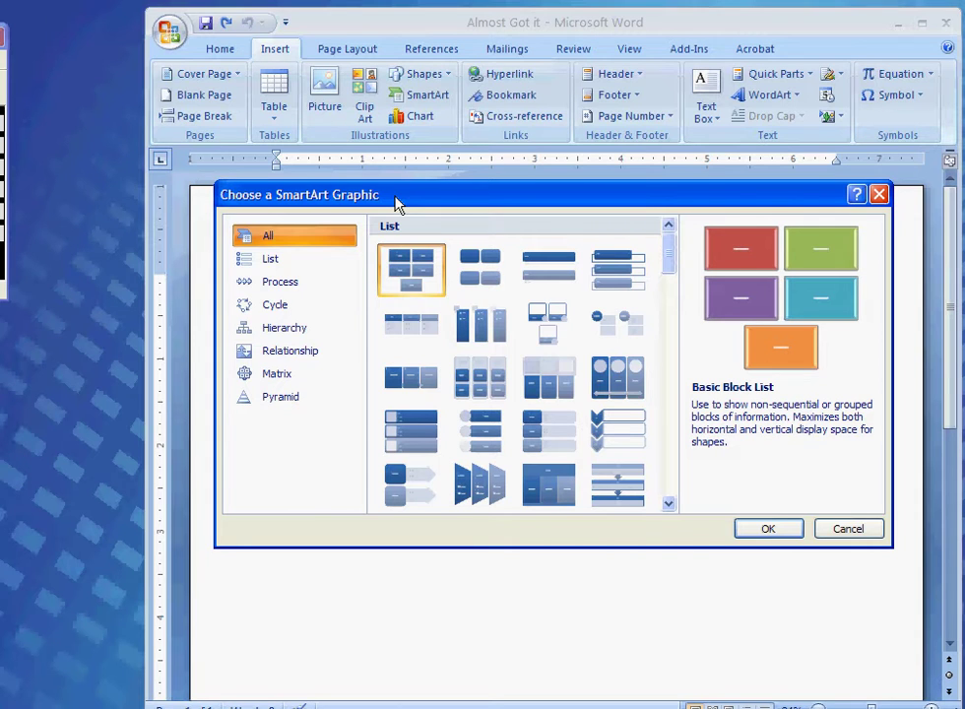
pyautogui.click(317, 264)
pyautogui.click(307, 287)
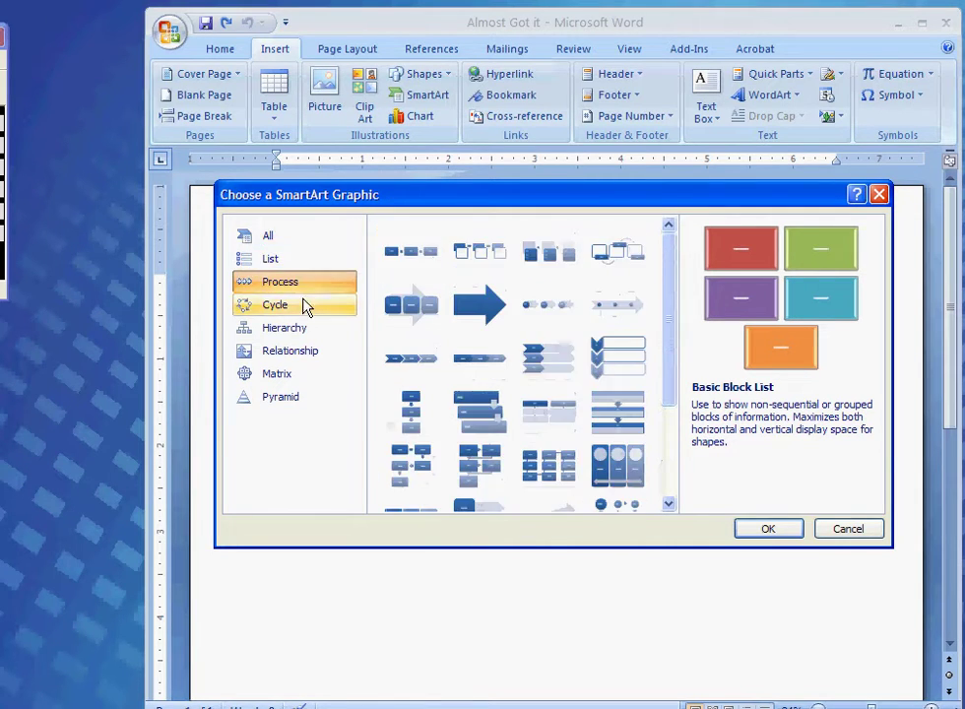
pyautogui.click(307, 307)
pyautogui.click(307, 329)
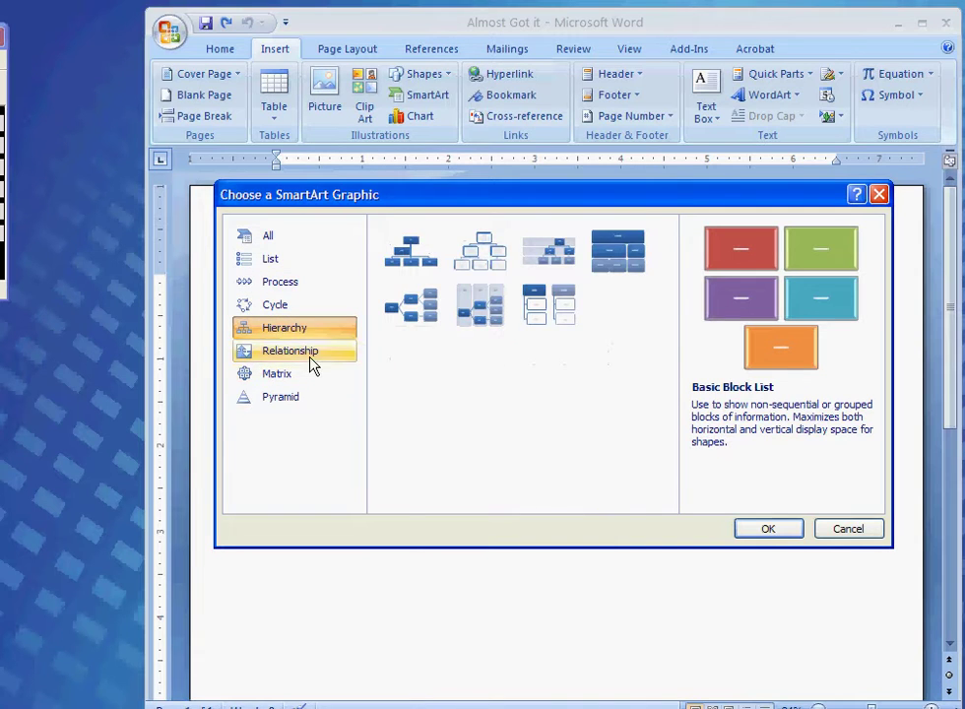
pyautogui.click(307, 354)
pyautogui.click(298, 377)
pyautogui.click(302, 399)
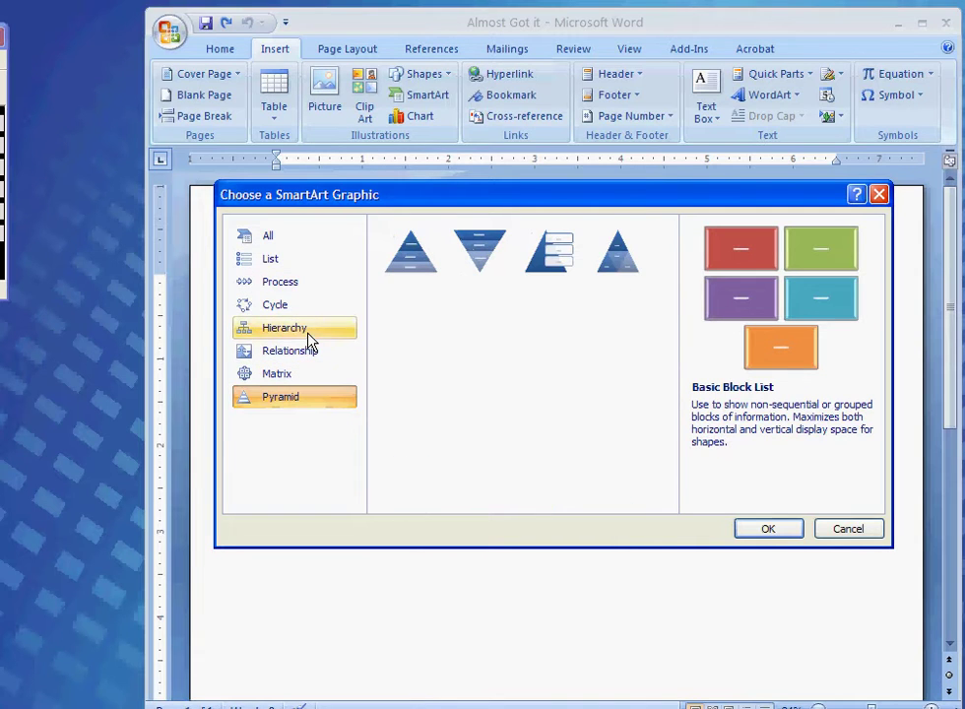
pyautogui.click(307, 330)
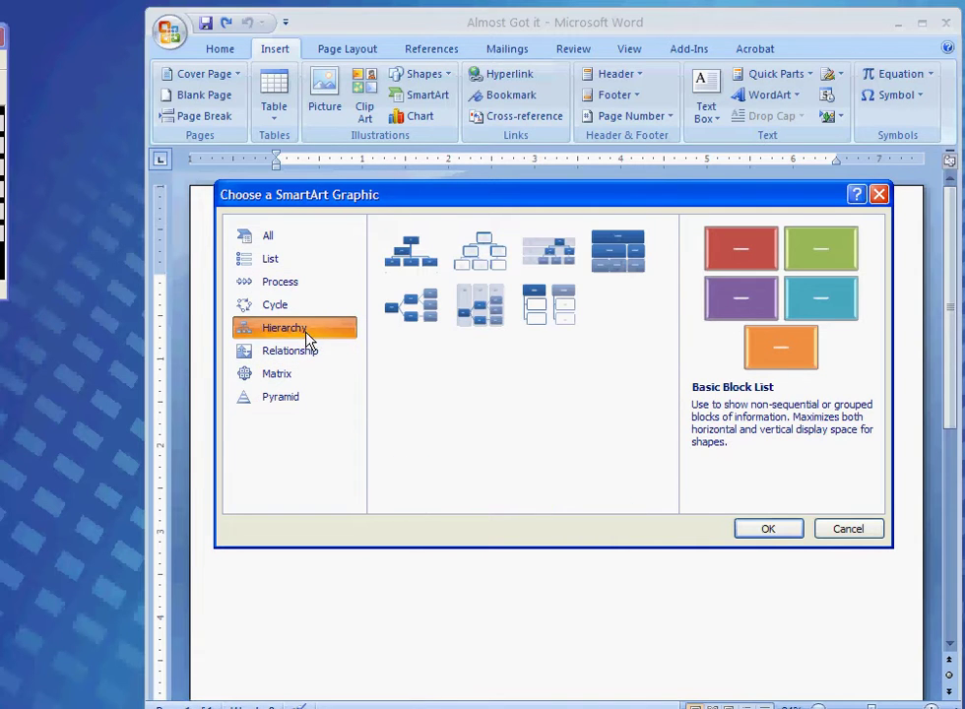
pyautogui.click(426, 258)
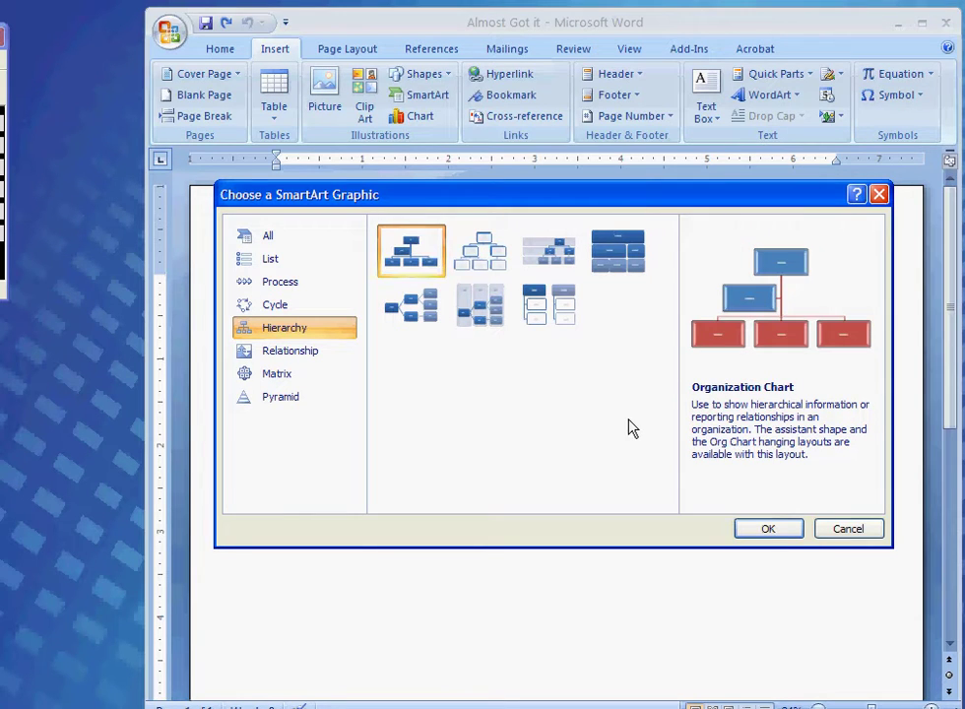
pyautogui.click(768, 530)
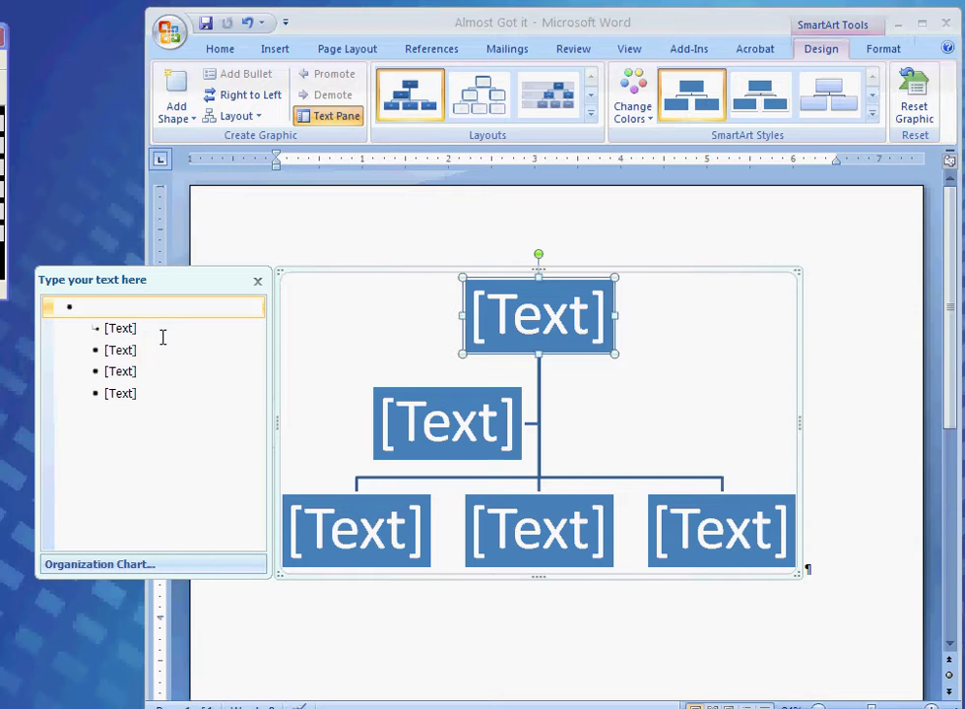
# Hide and redisplay the organization chart's text pane several times, leaving it displayed
pyautogui.click(337, 118)
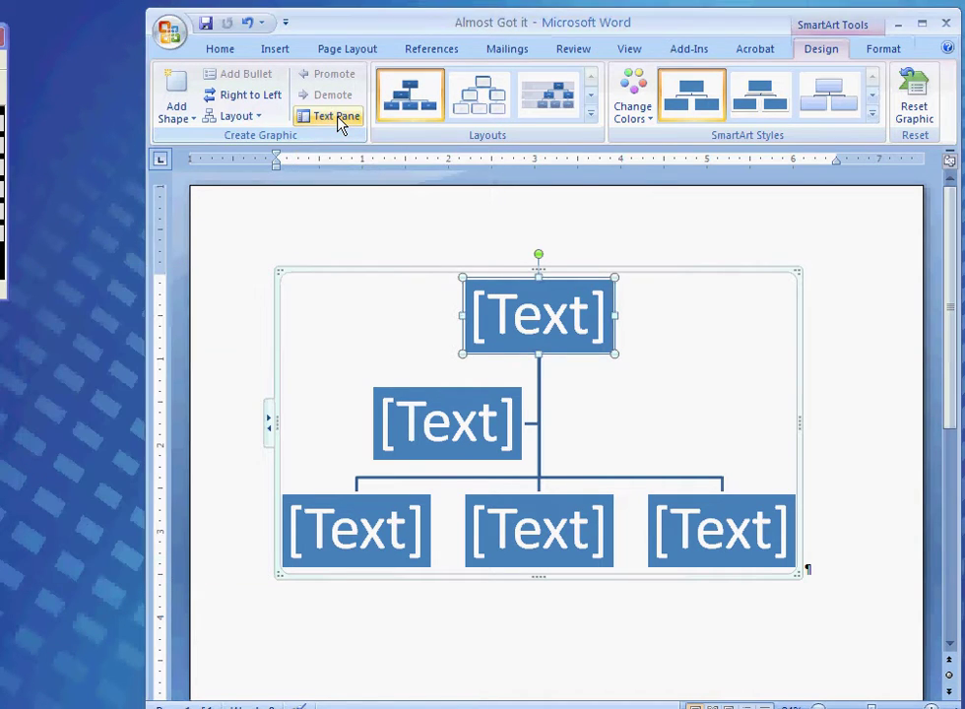
pyautogui.click(338, 119)
pyautogui.click(339, 119)
pyautogui.click(338, 120)
pyautogui.click(337, 120)
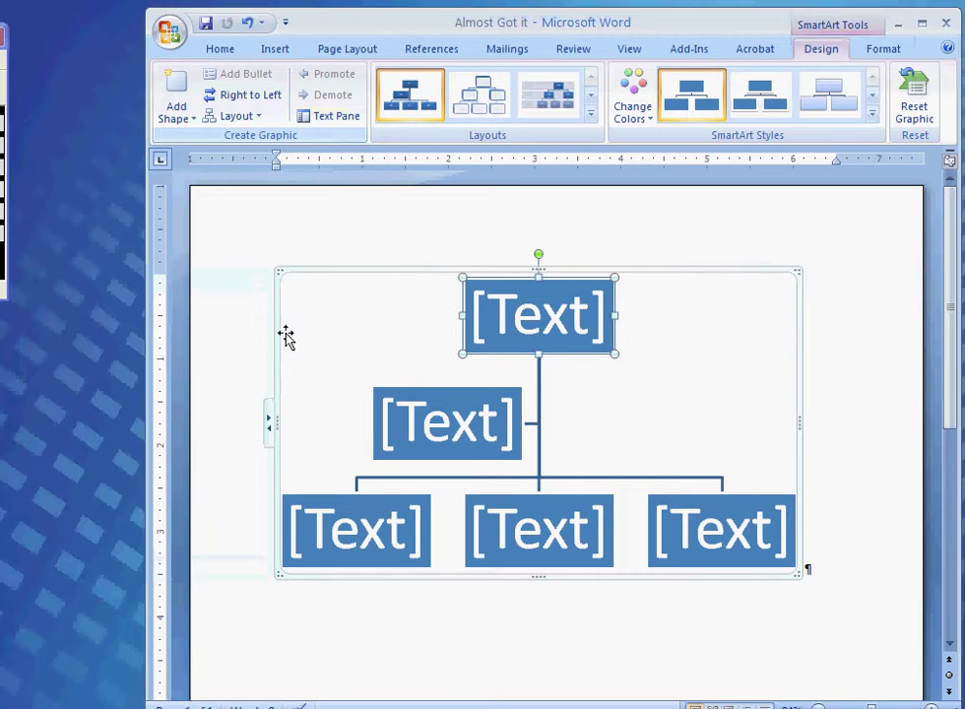
pyautogui.click(273, 432)
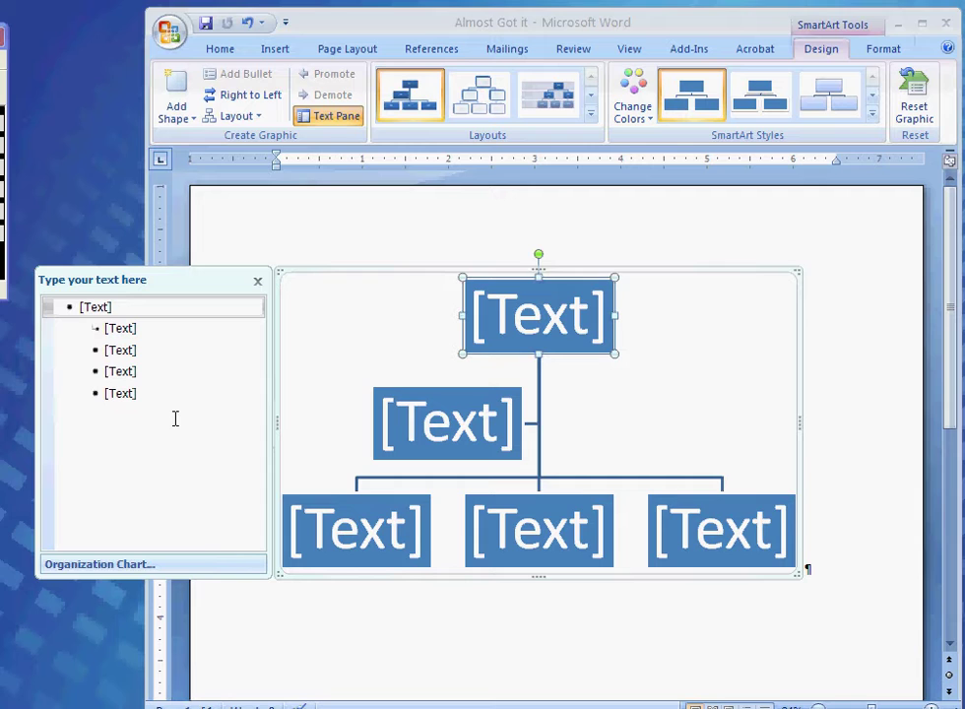
pyautogui.click(257, 283)
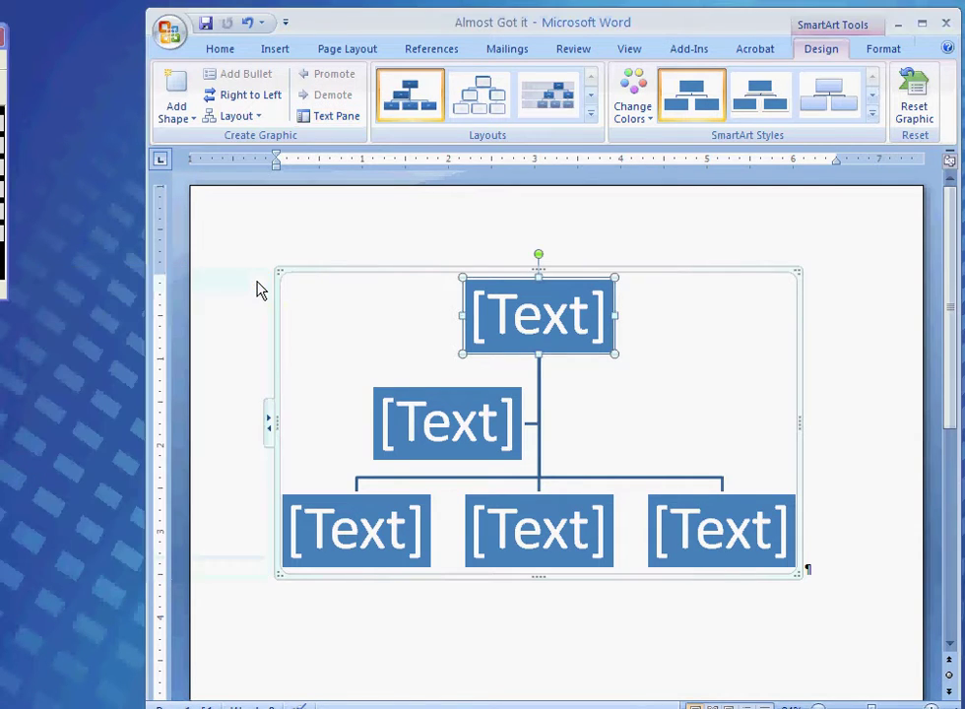
pyautogui.click(334, 123)
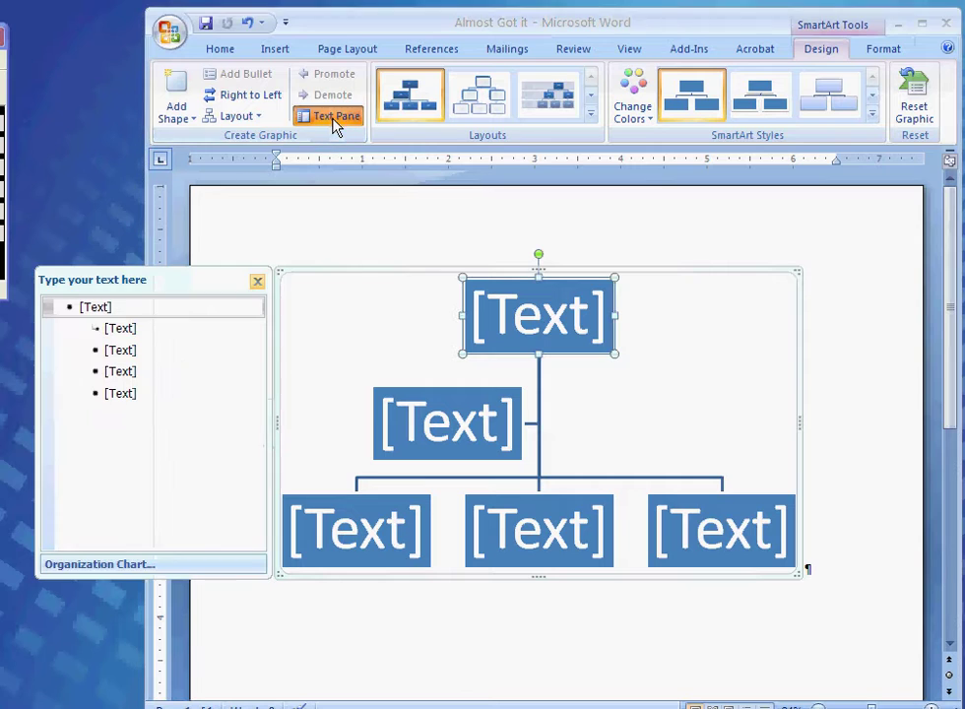
# Using the text pane, enter a person's first name for the chart's top box and another for the assistant box
pyautogui.click(132, 307)
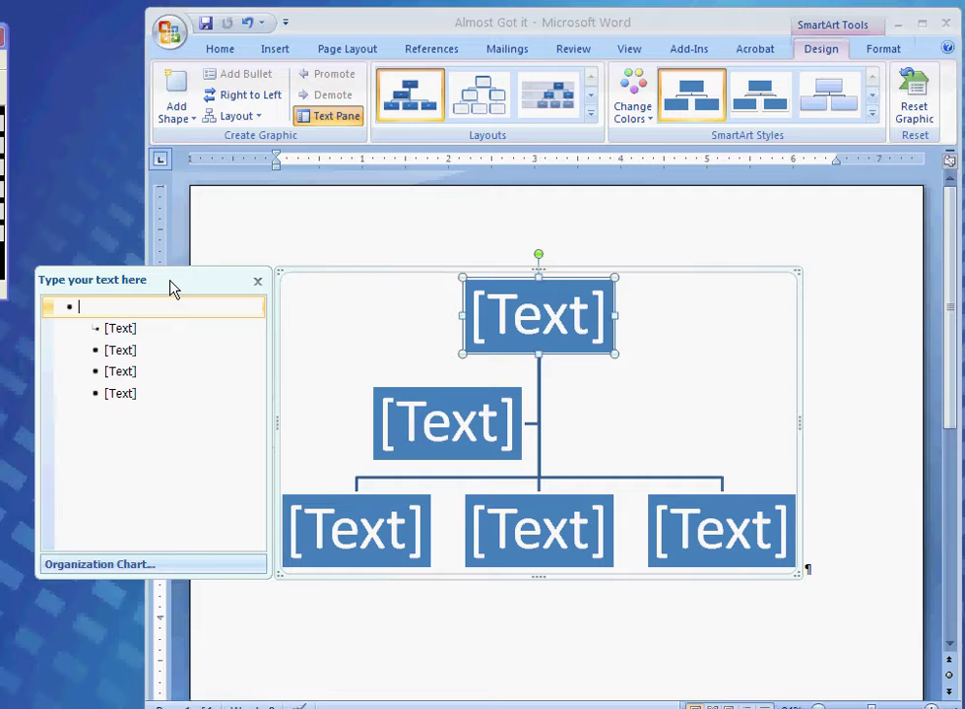
pyautogui.write('Tony')
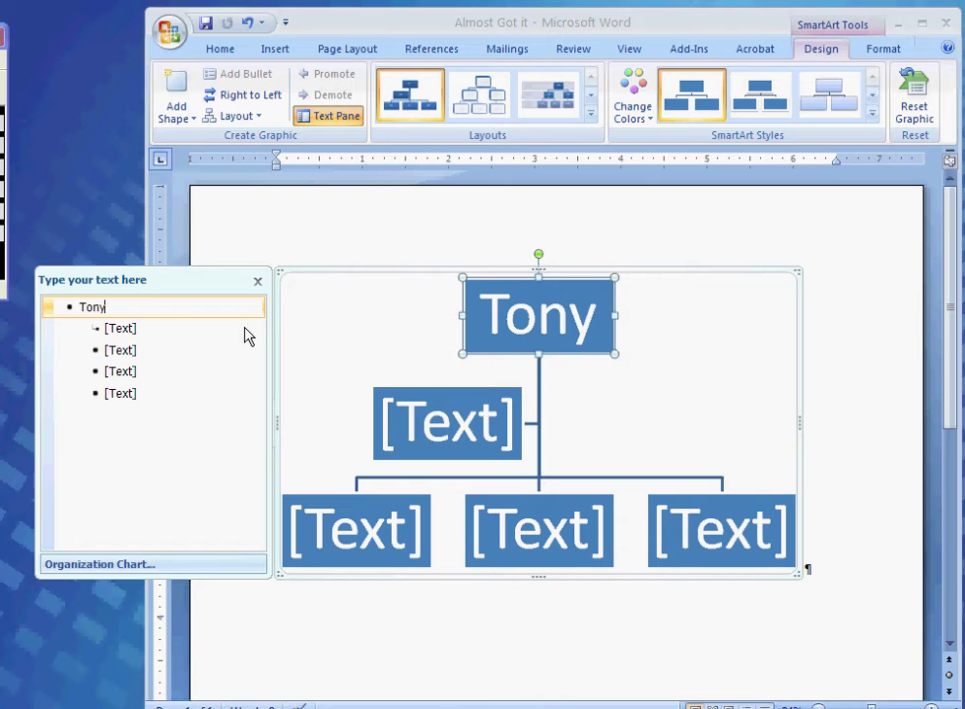
pyautogui.click(122, 327)
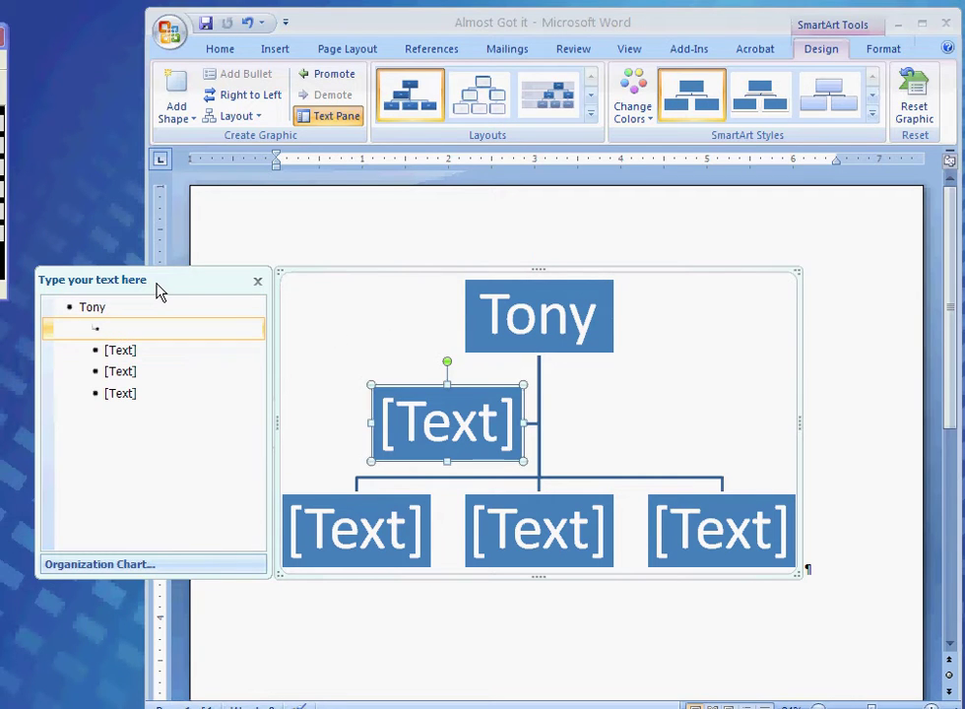
pyautogui.write('Linda')
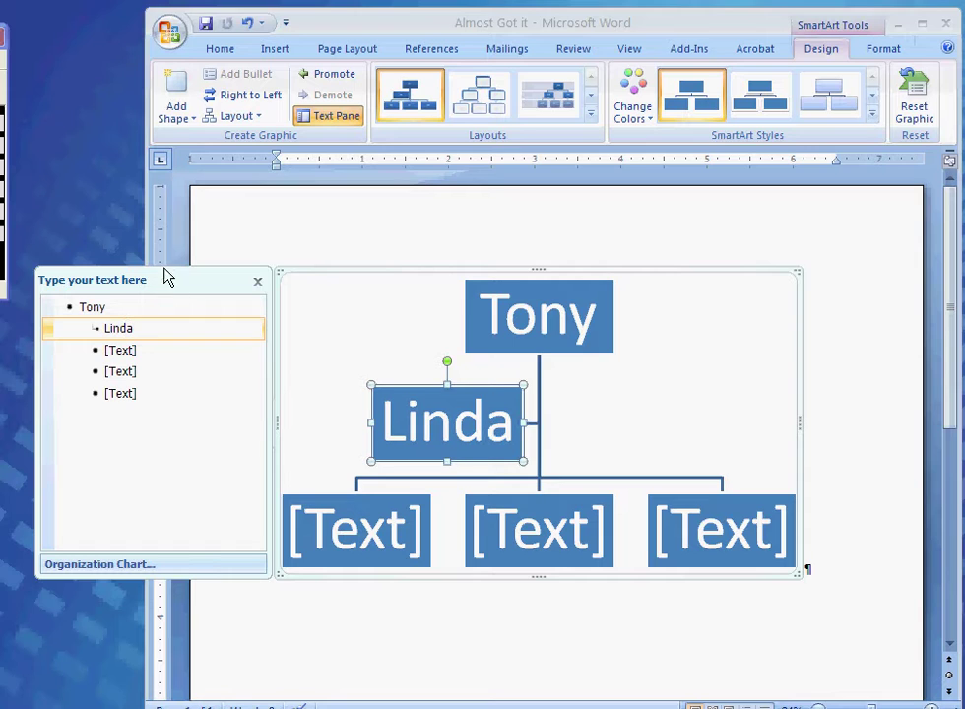
# Enter a first name for each of the three subordinate boxes in the text pane, and close the pane
pyautogui.click(127, 350)
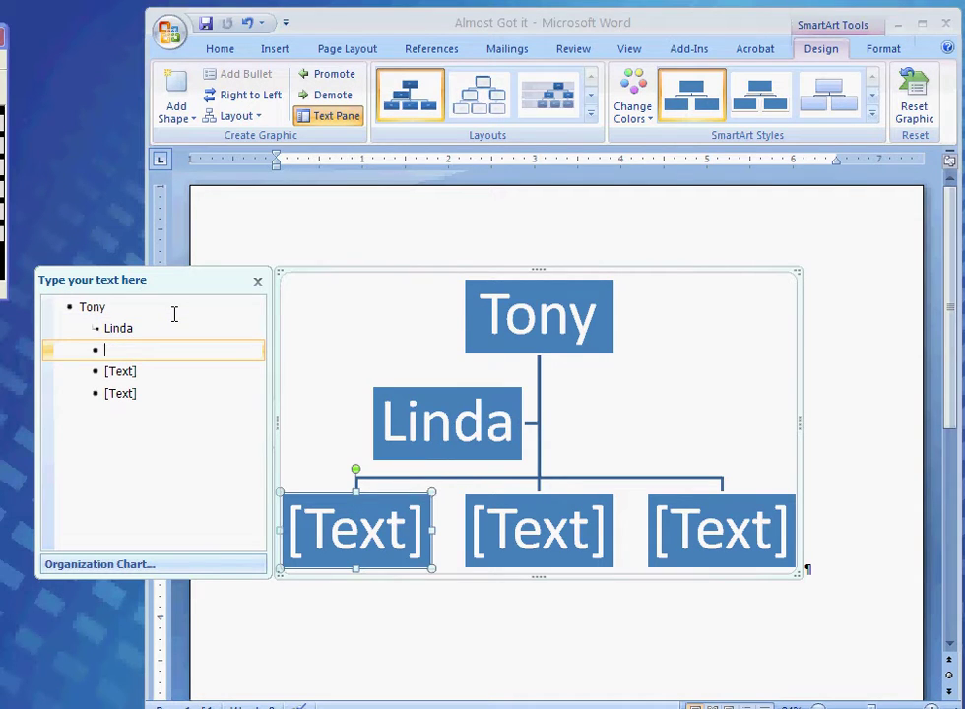
pyautogui.write('c')
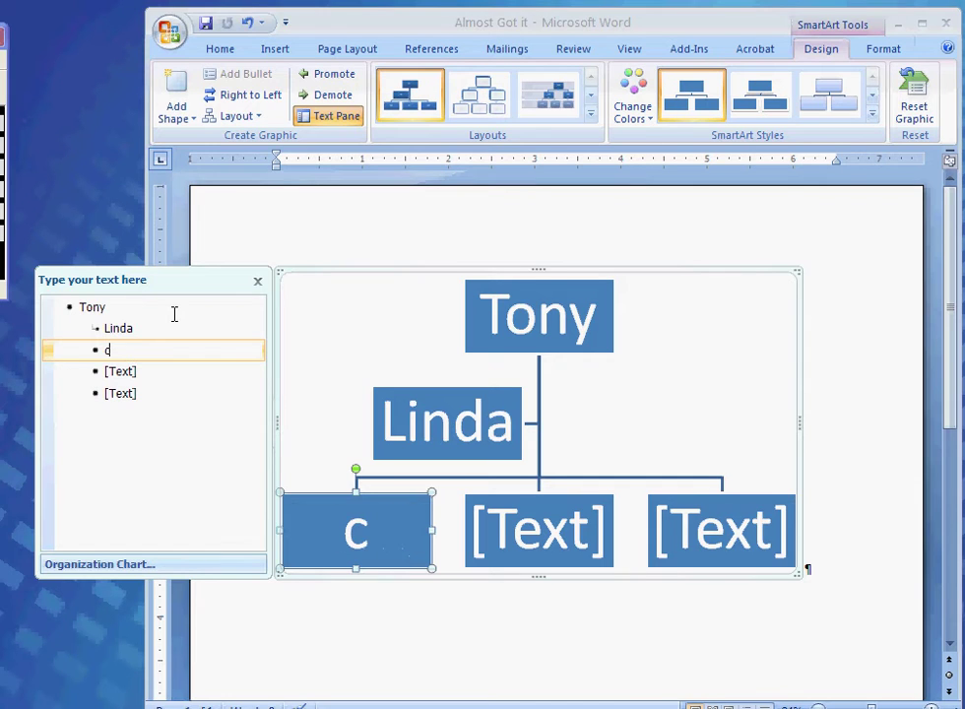
pyautogui.press('BackSpace')
pyautogui.write('c')
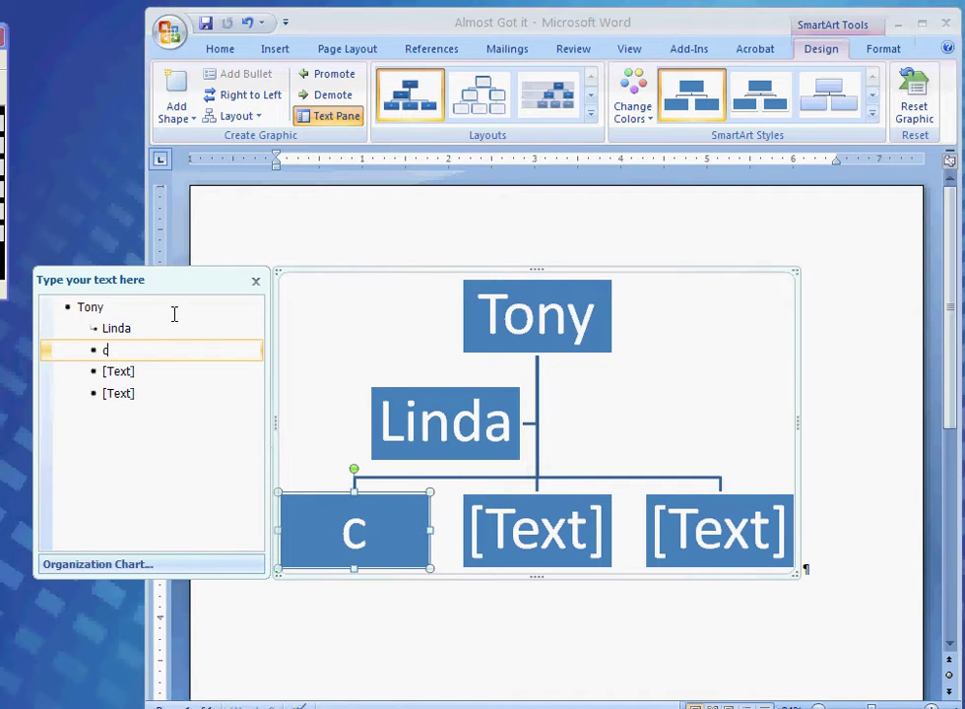
pyautogui.press('BackSpace')
pyautogui.write('C')
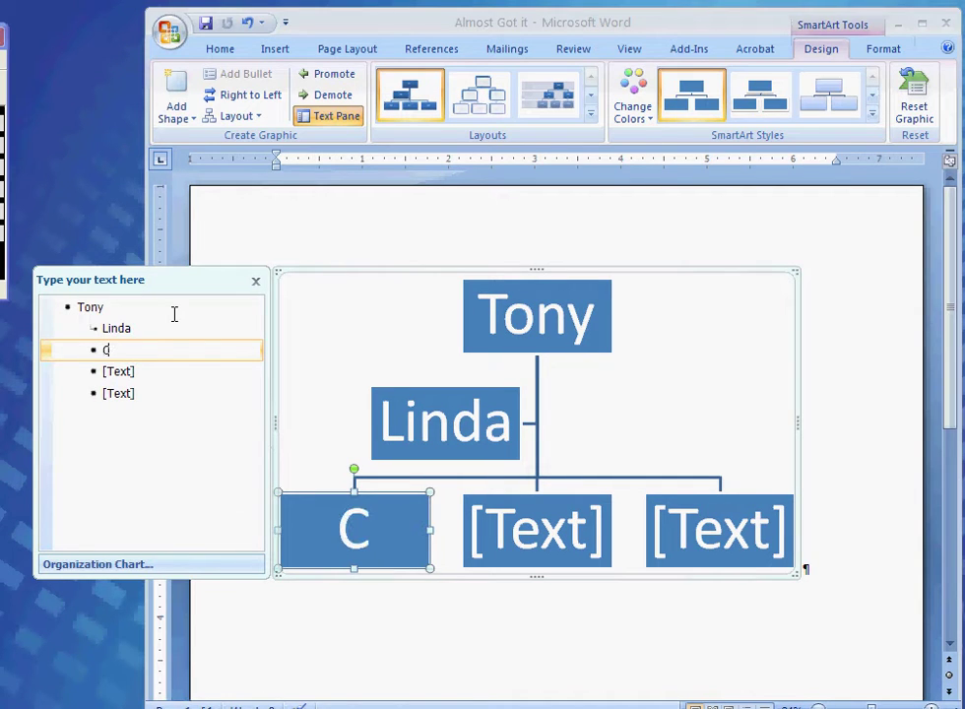
pyautogui.write('ura')
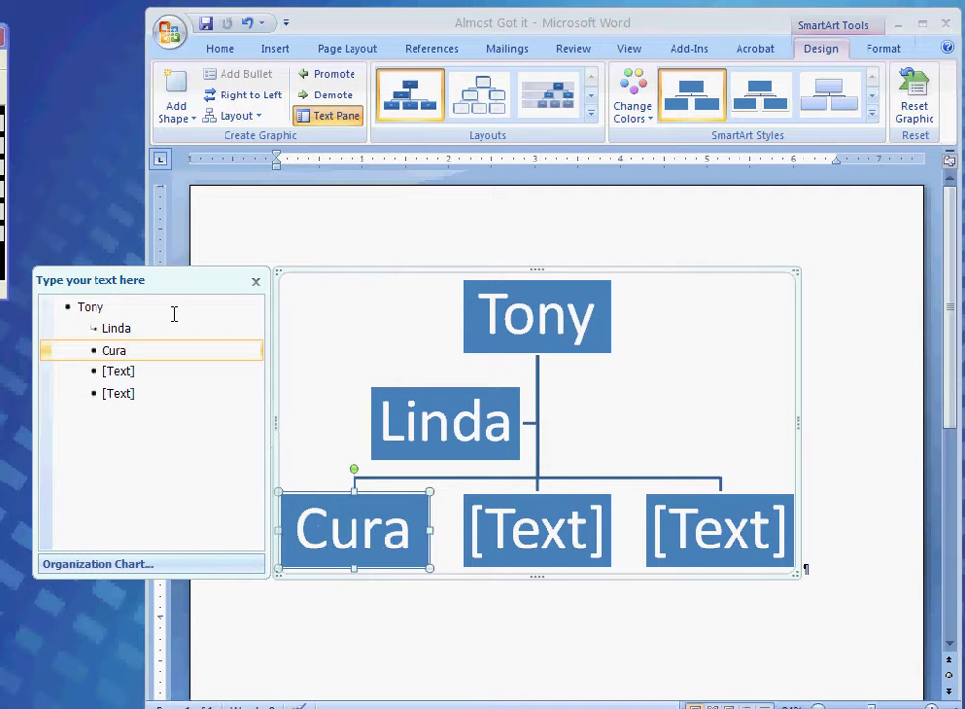
pyautogui.click(121, 374)
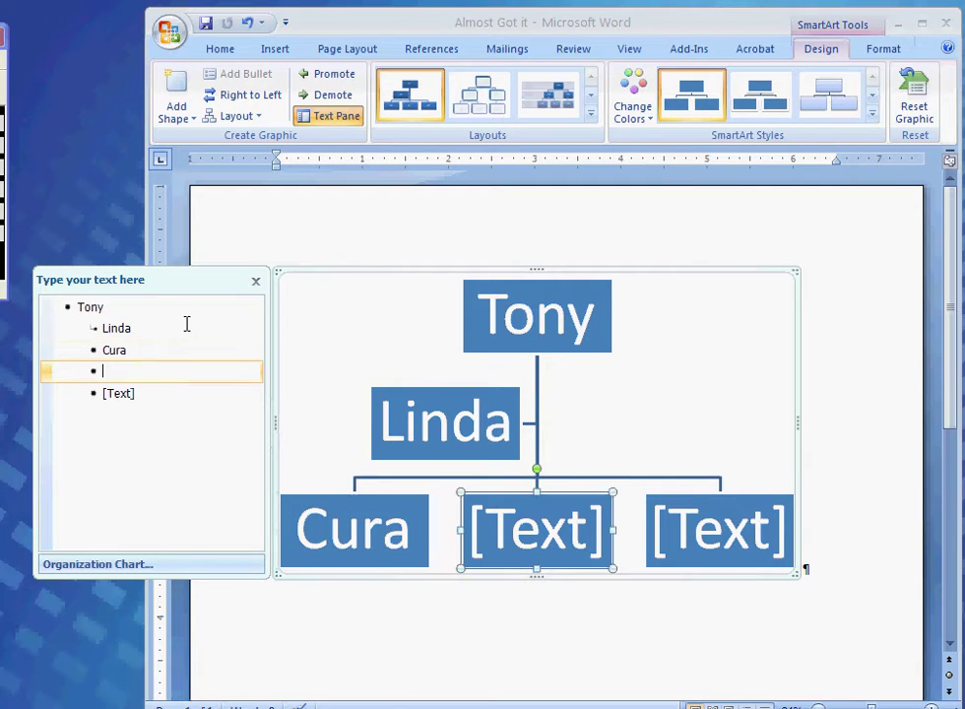
pyautogui.write('Cain')
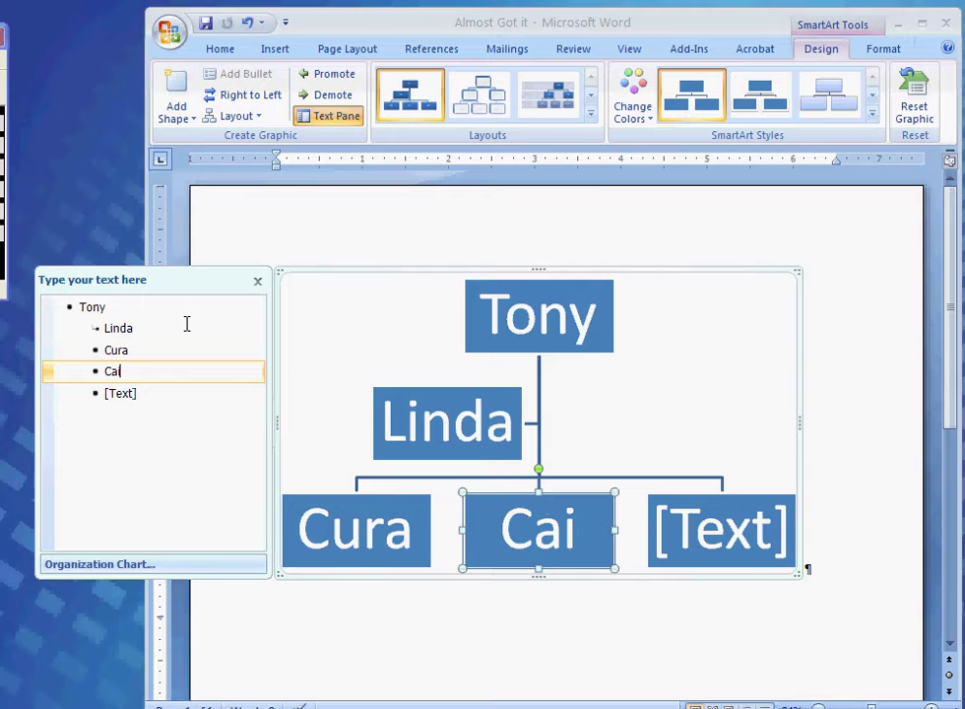
pyautogui.click(119, 394)
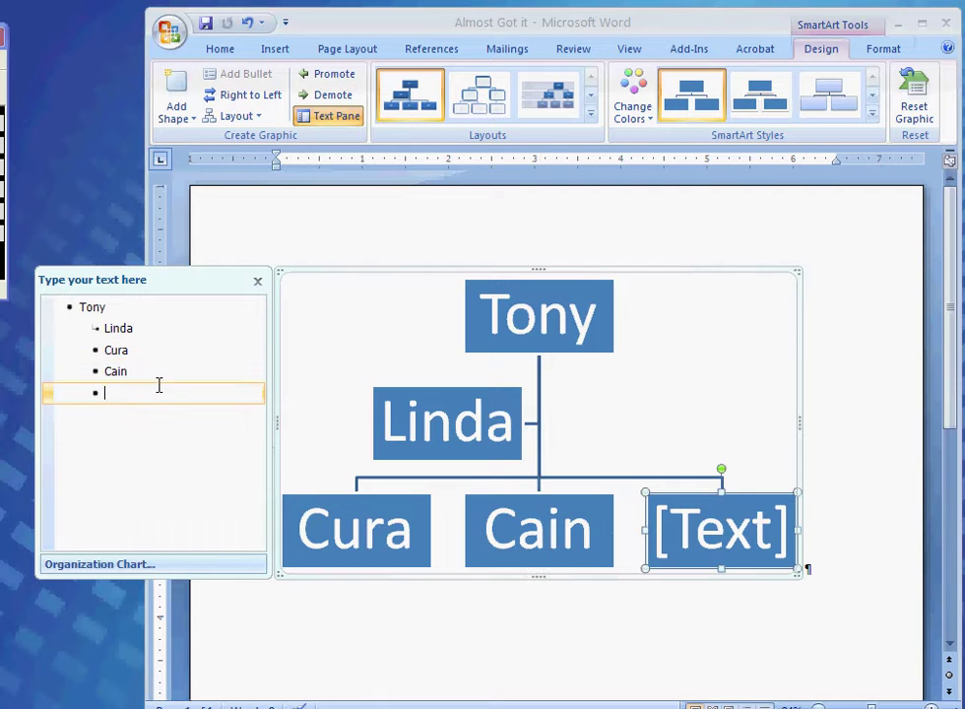
pyautogui.write('N')
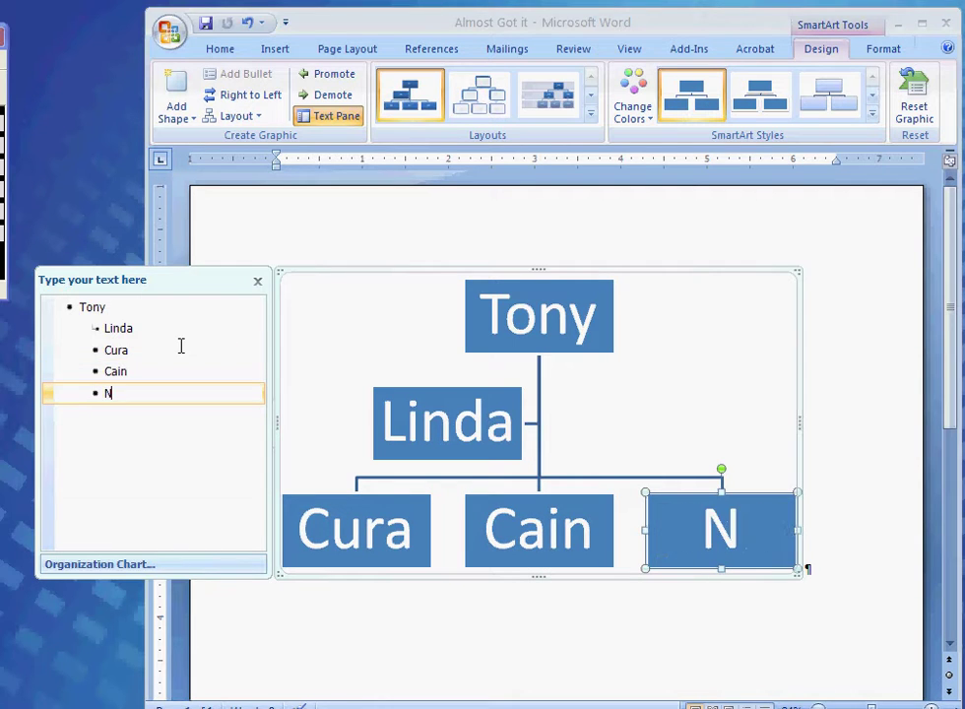
pyautogui.write('etti')
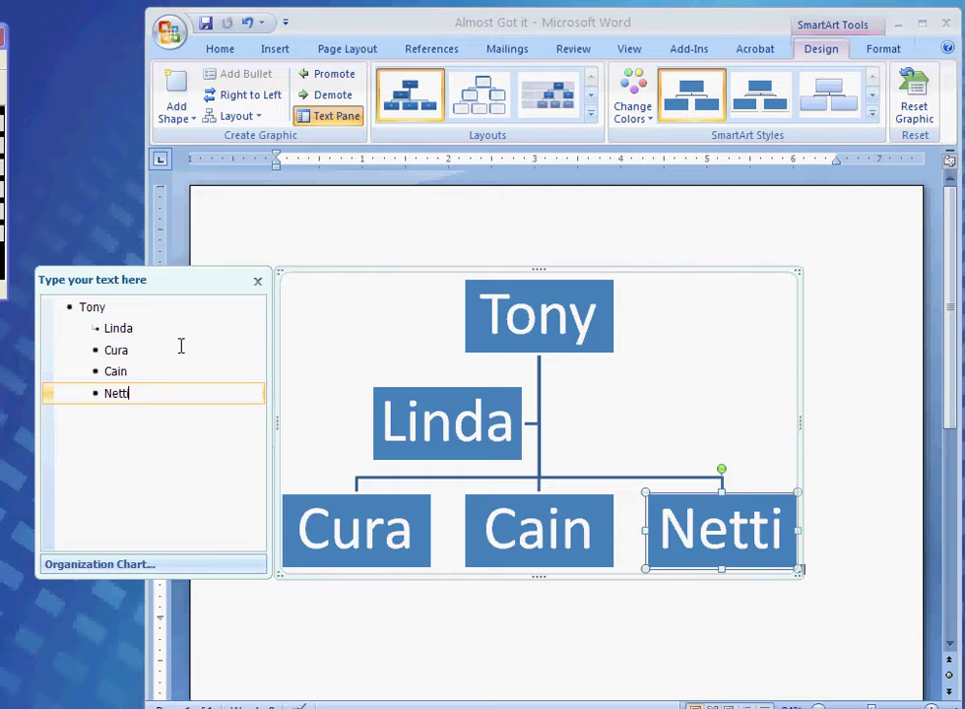
pyautogui.click(256, 283)
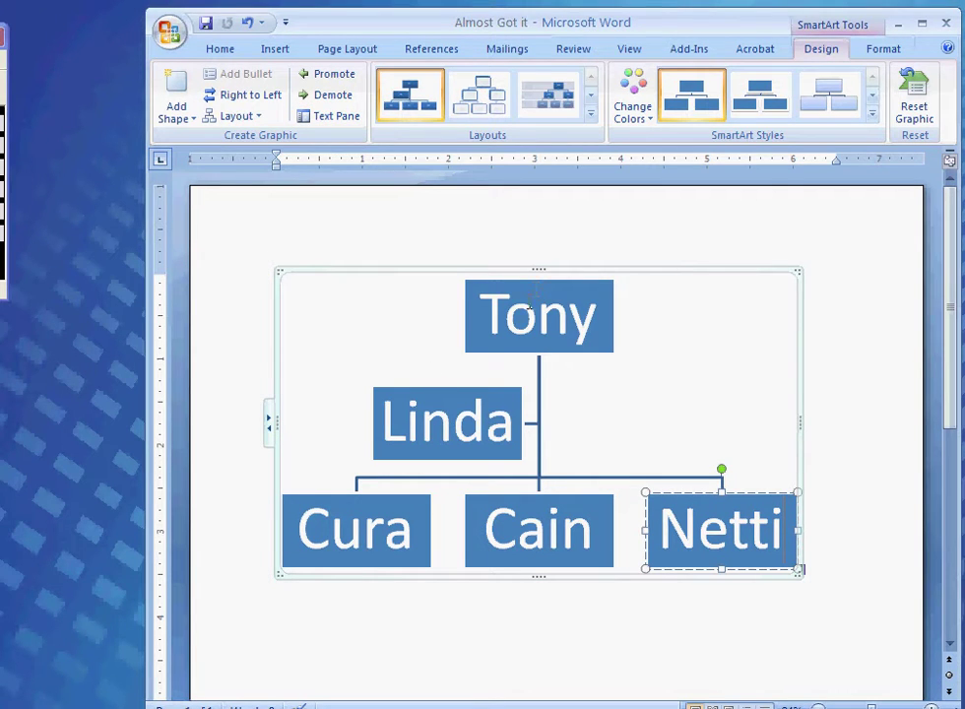
# Make the chart's top box slightly narrower and taller, and enlarge the whole chart to about the full text width
pyautogui.click(557, 307)
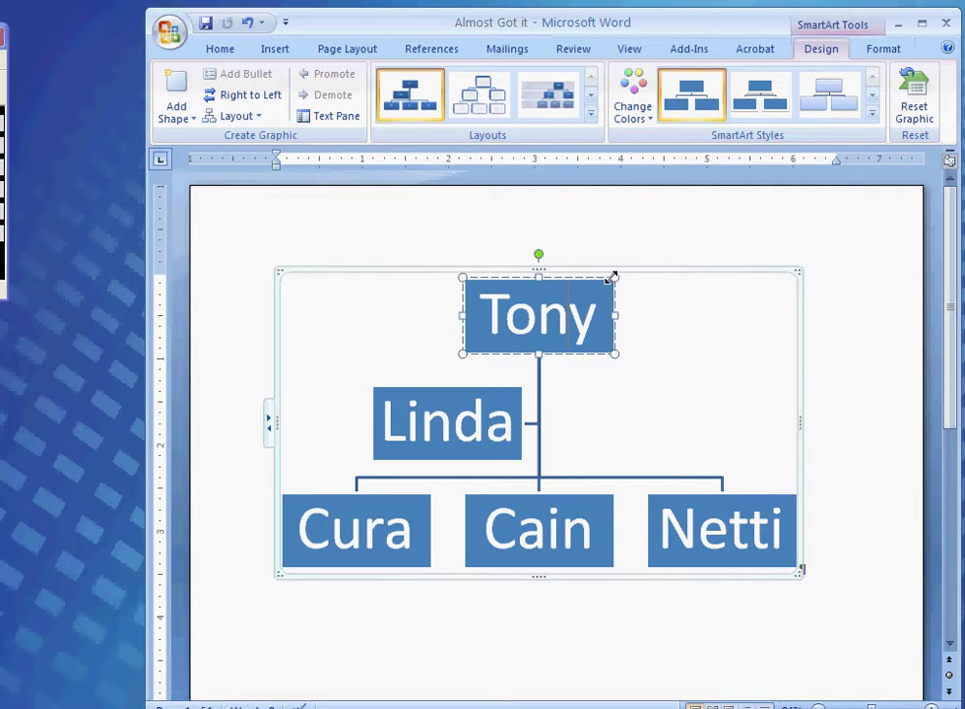
pyautogui.moveTo(616, 277)
pyautogui.mouseDown()
pyautogui.moveTo(624, 274)
pyautogui.moveTo(608, 274)
pyautogui.mouseUp()
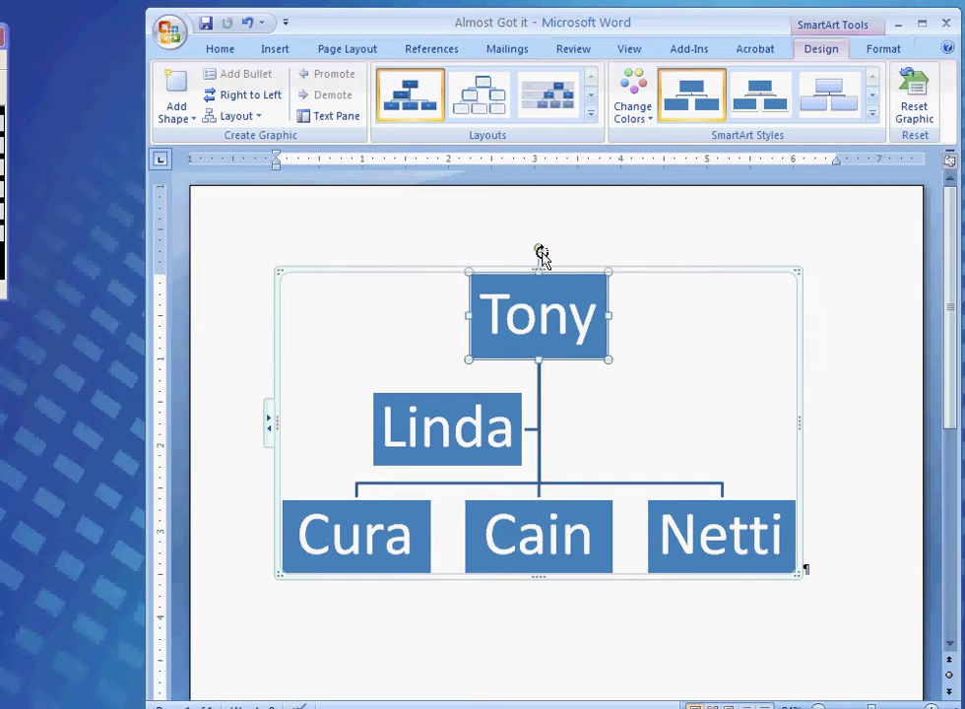
pyautogui.moveTo(538, 249); pyautogui.dragTo(540, 277)
pyautogui.click(448, 428)
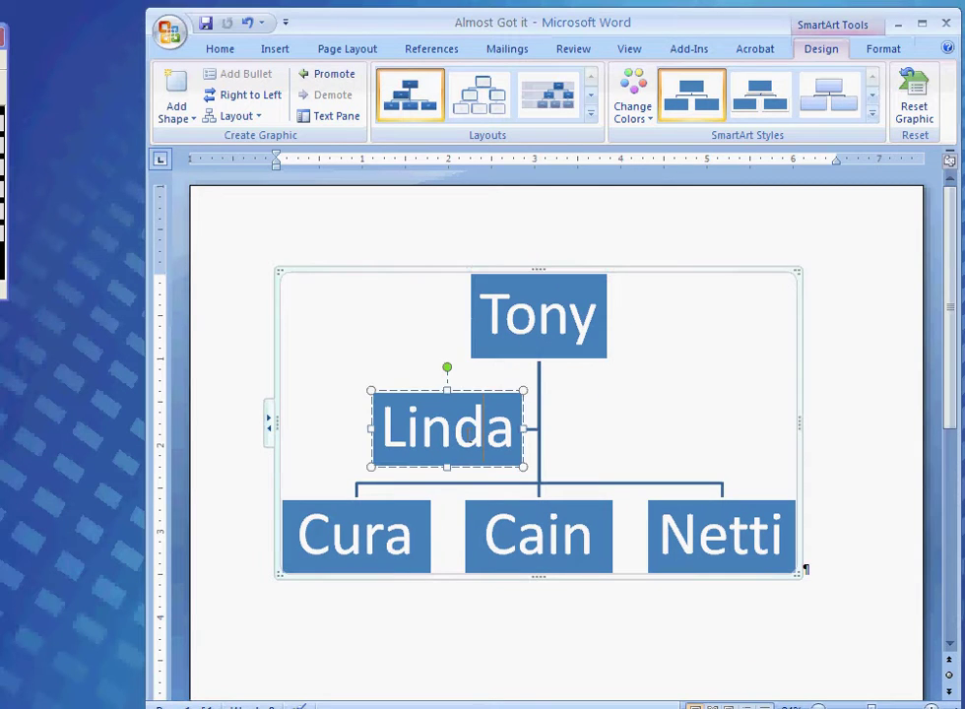
pyautogui.moveTo(448, 368)
pyautogui.mouseDown()
pyautogui.moveTo(439, 368)
pyautogui.moveTo(449, 372)
pyautogui.mouseUp()
pyautogui.moveTo(801, 571); pyautogui.dragTo(844, 600)
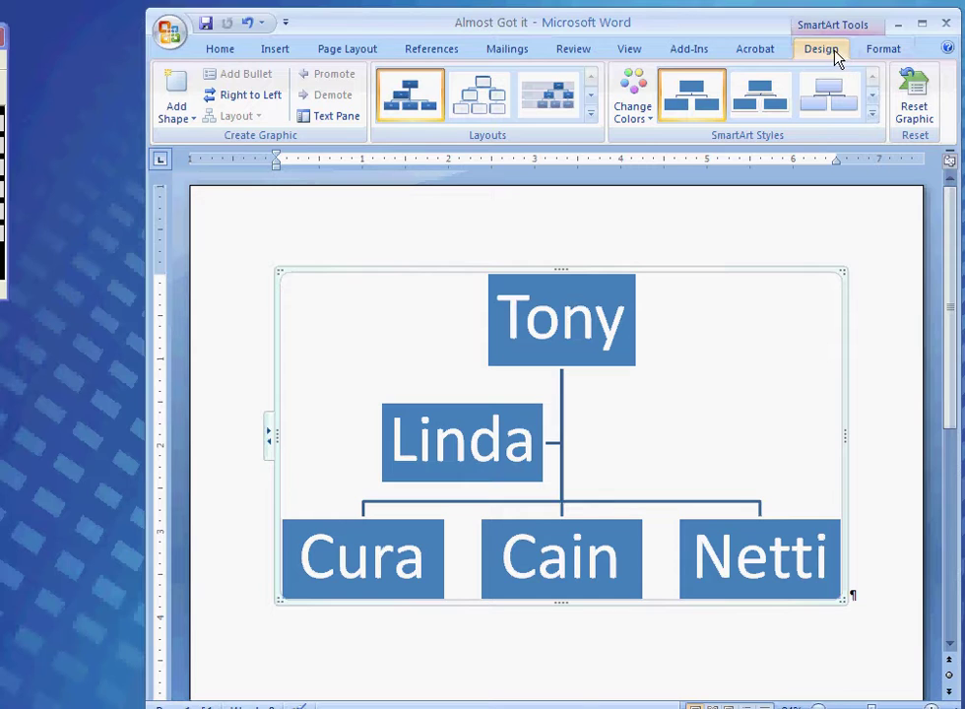
# Add a new empty shape after the top box, on the same level of the chart
pyautogui.click(876, 51)
pyautogui.click(825, 54)
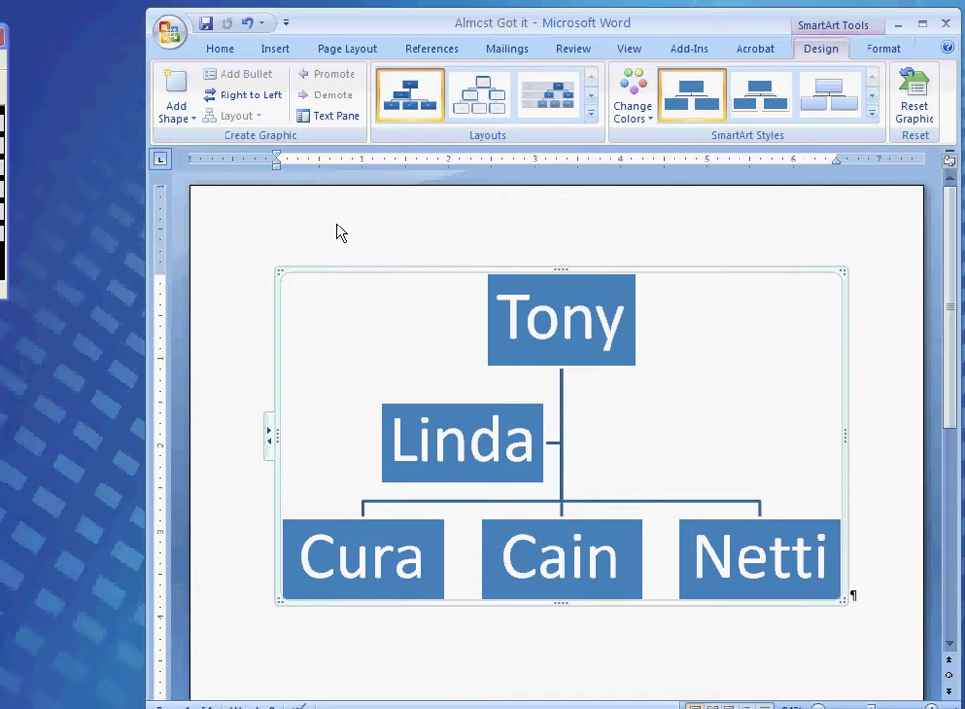
pyautogui.click(177, 118)
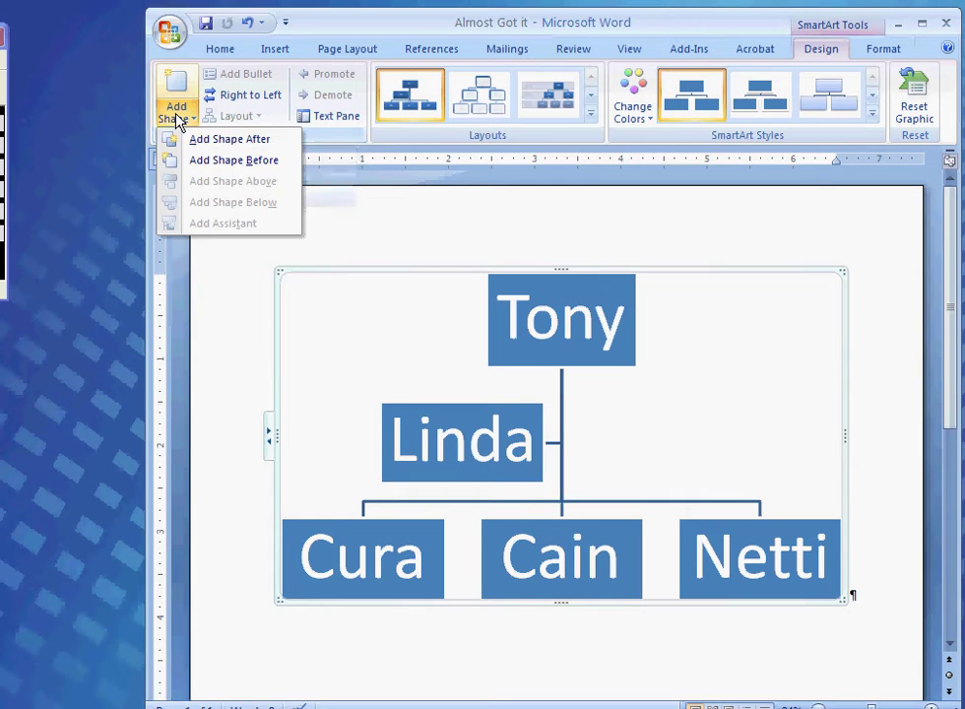
pyautogui.click(203, 140)
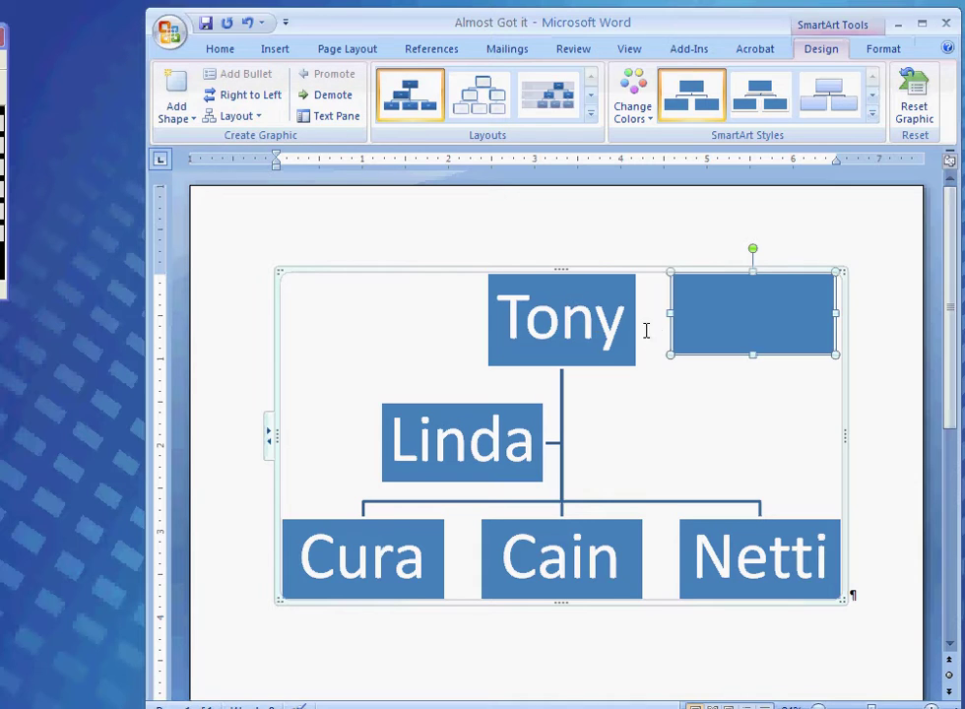
# Undo the last added shape, and add a new shape after the last box in the chart's bottom row
pyautogui.click(248, 25)
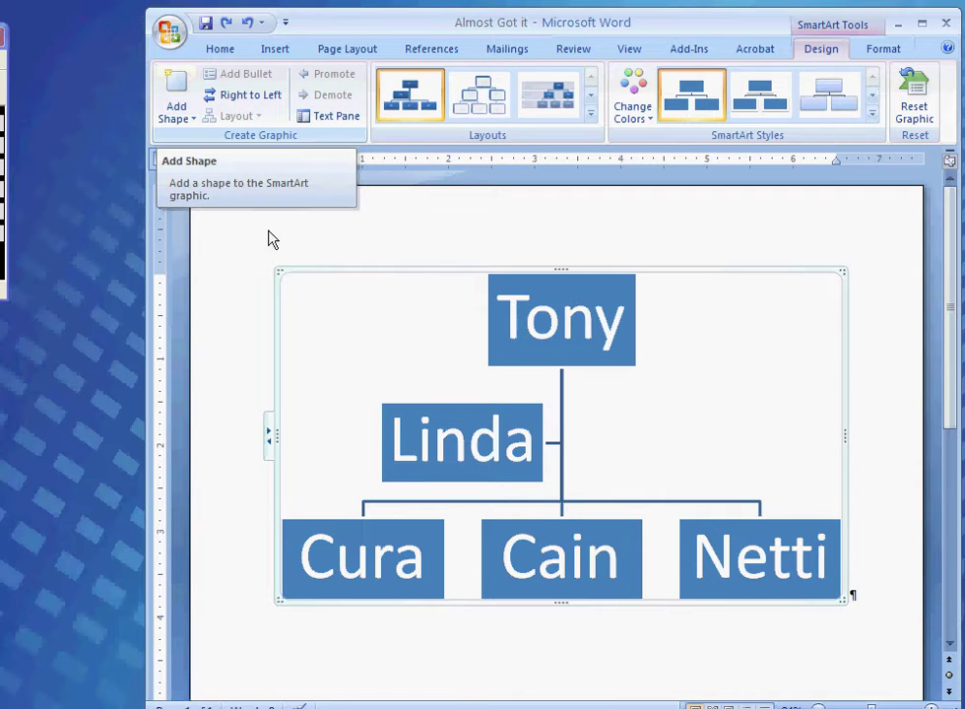
pyautogui.click(763, 576)
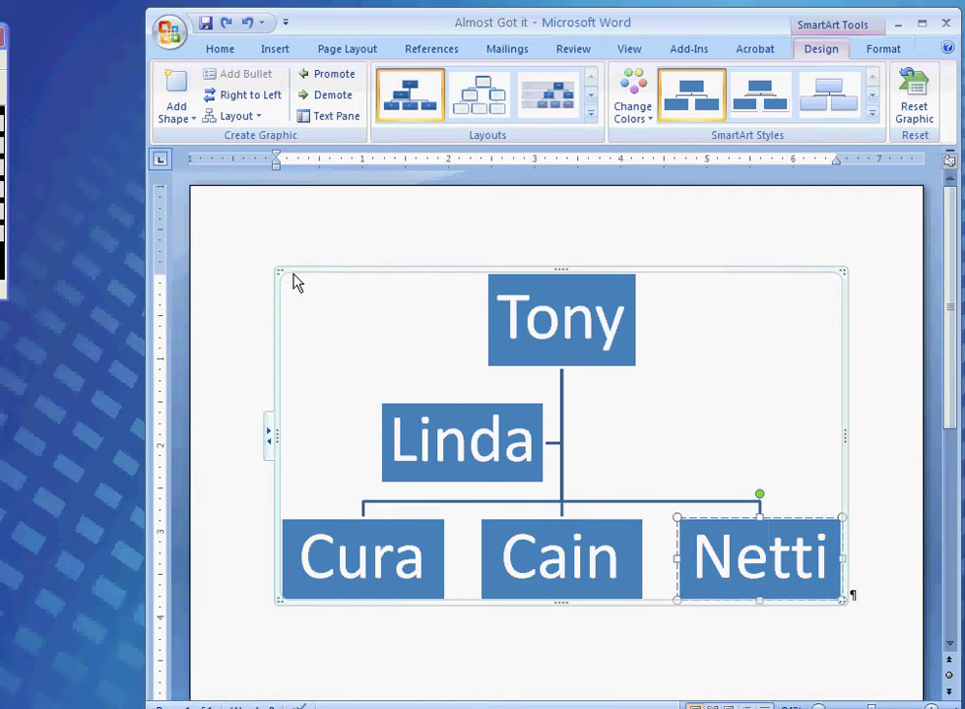
pyautogui.click(174, 119)
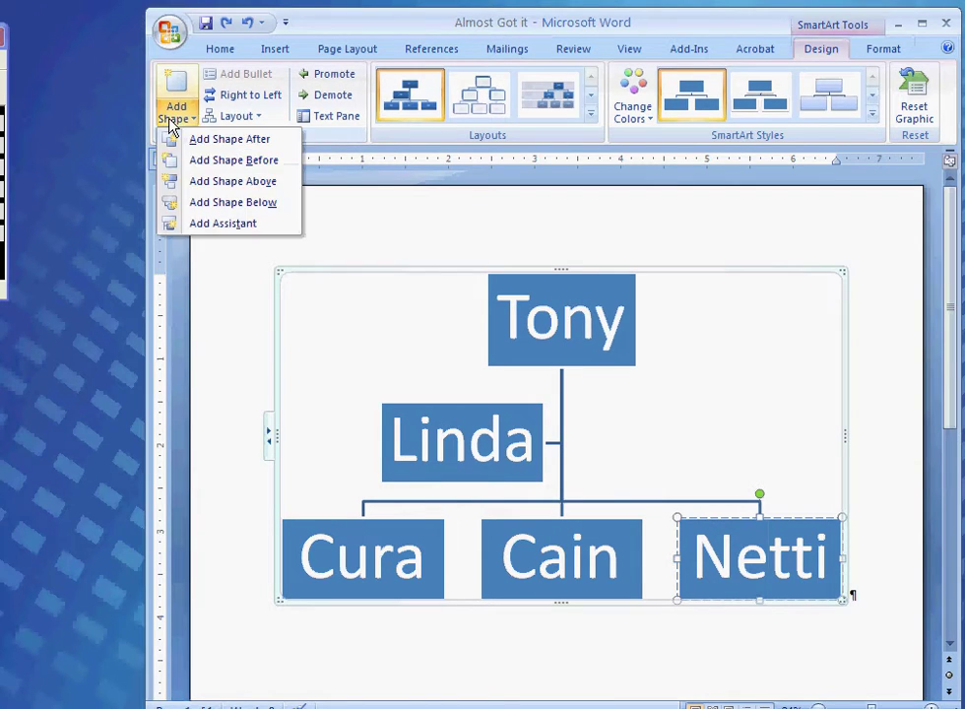
pyautogui.click(228, 140)
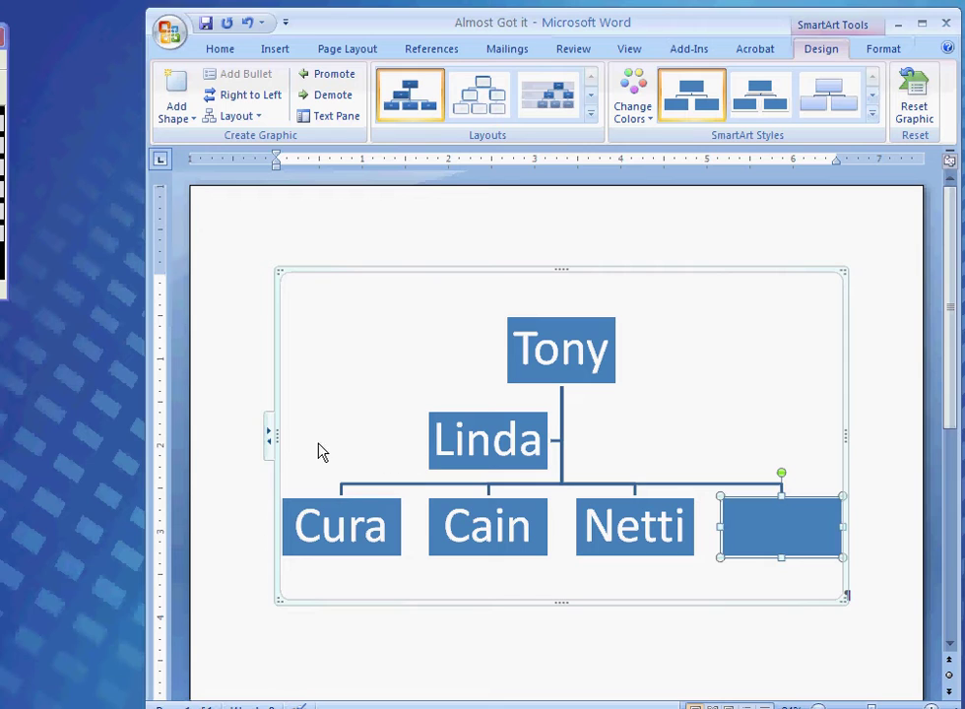
# Enter a first name for the new bottom-row box in the text pane, and close the pane
pyautogui.click(337, 118)
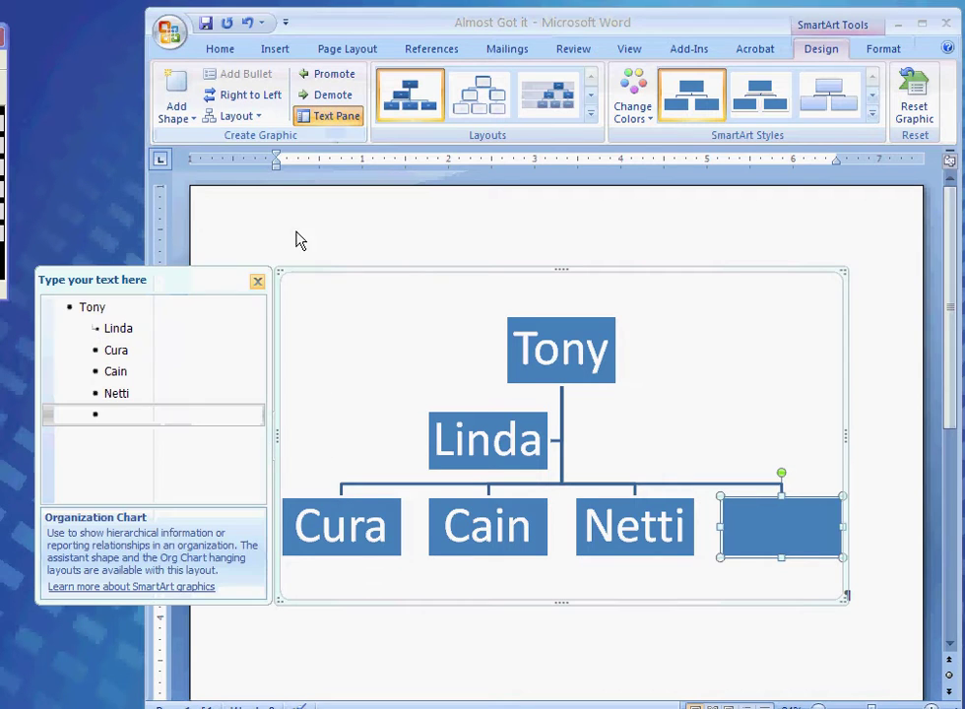
pyautogui.click(162, 415)
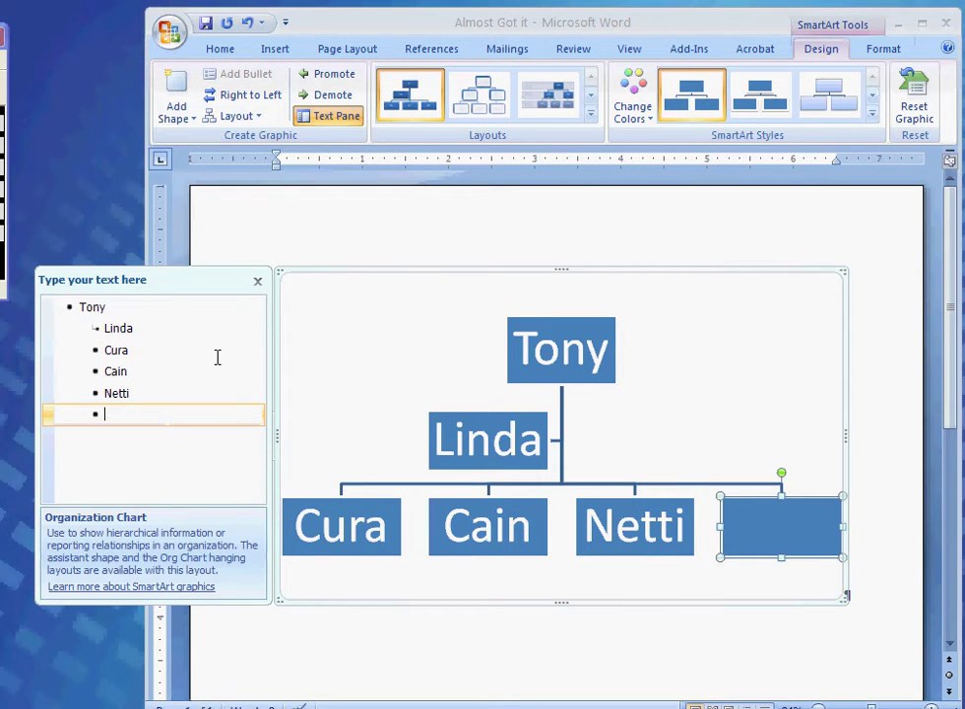
pyautogui.write('S')
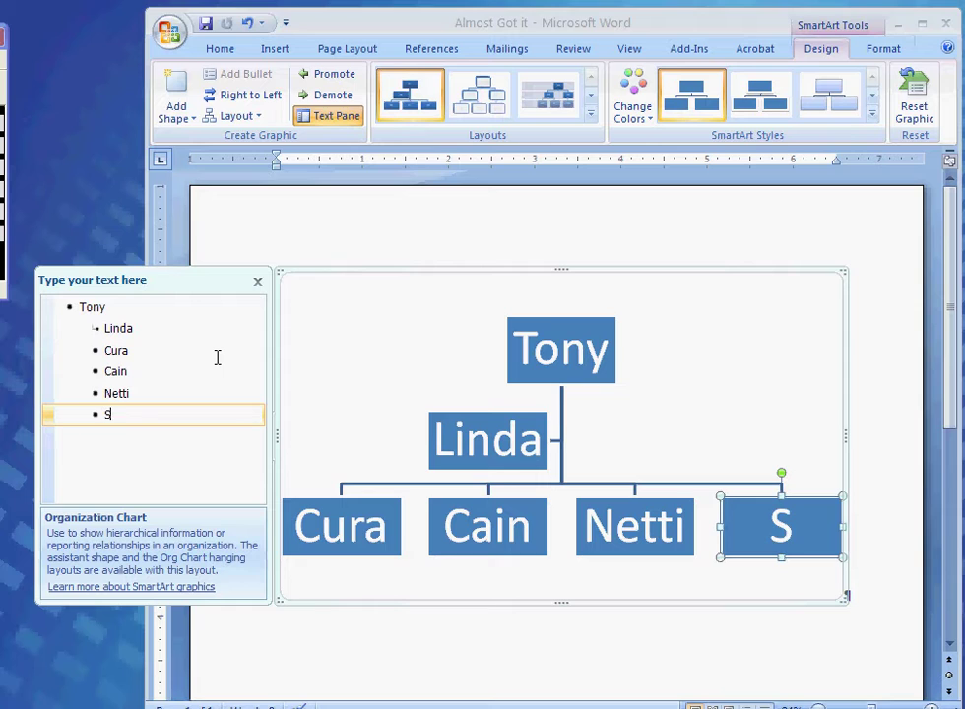
pyautogui.write('ake')
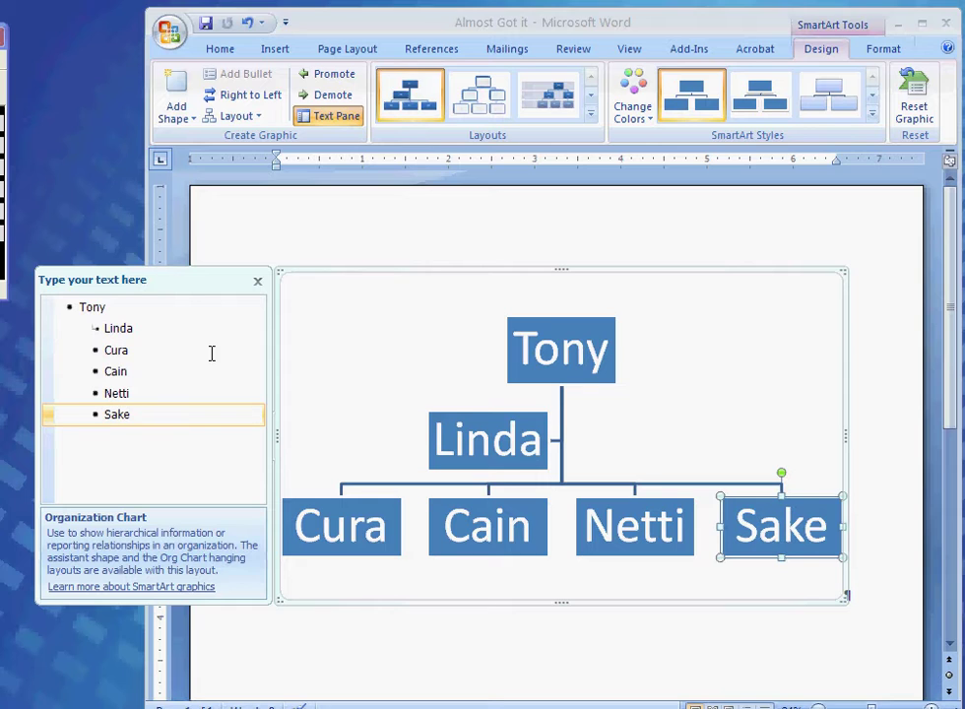
pyautogui.click(258, 284)
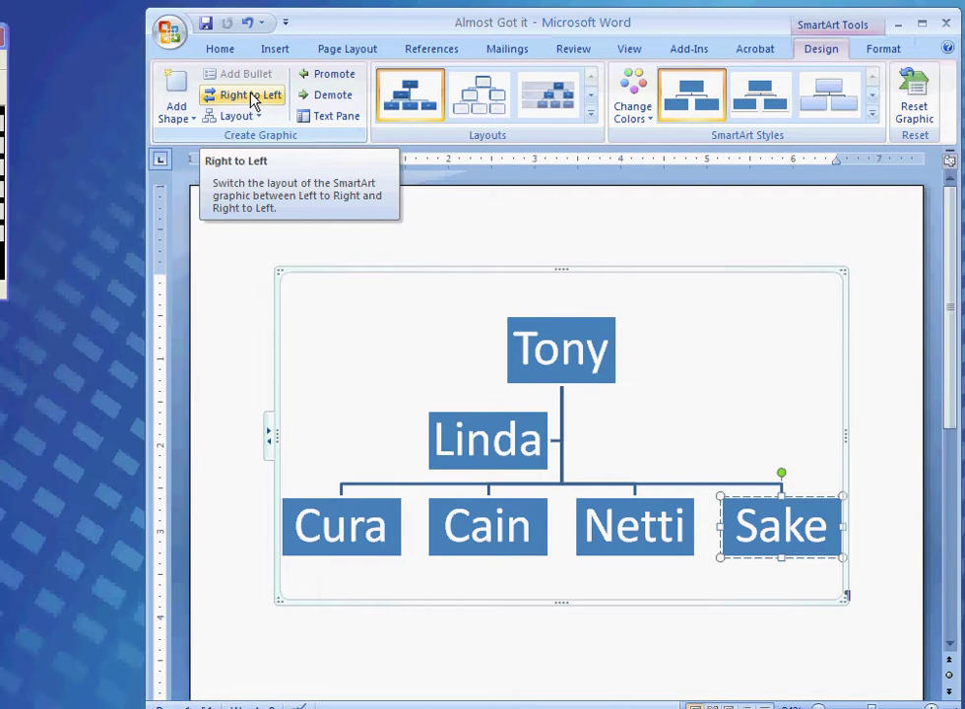
# Switch the chart to right-to-left and back, and look through the hanging layout options
pyautogui.click(252, 99)
pyautogui.click(251, 96)
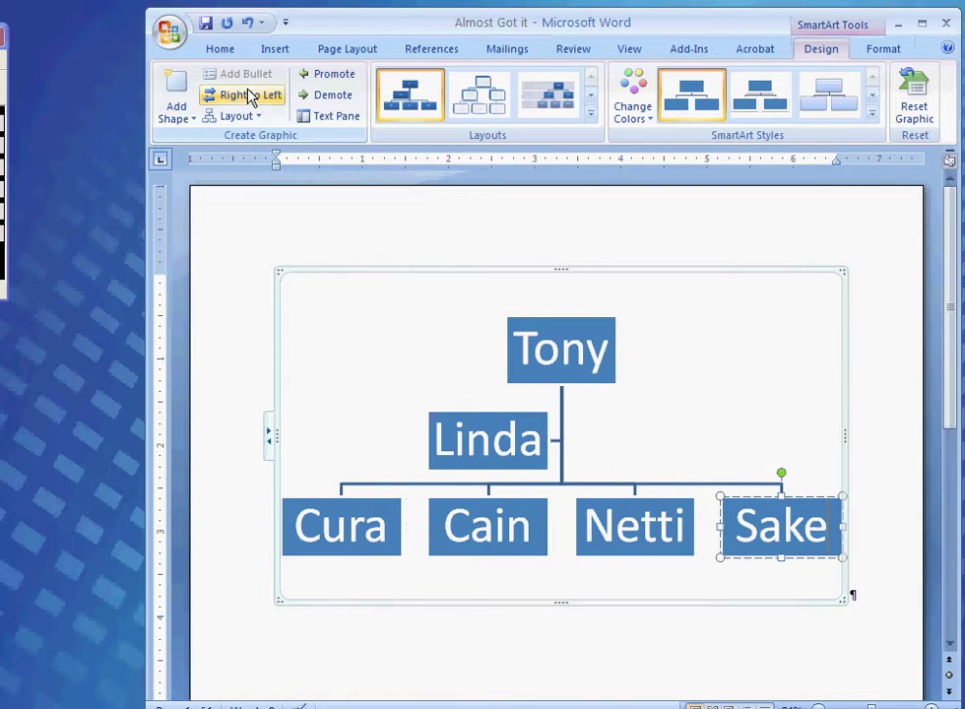
pyautogui.click(253, 116)
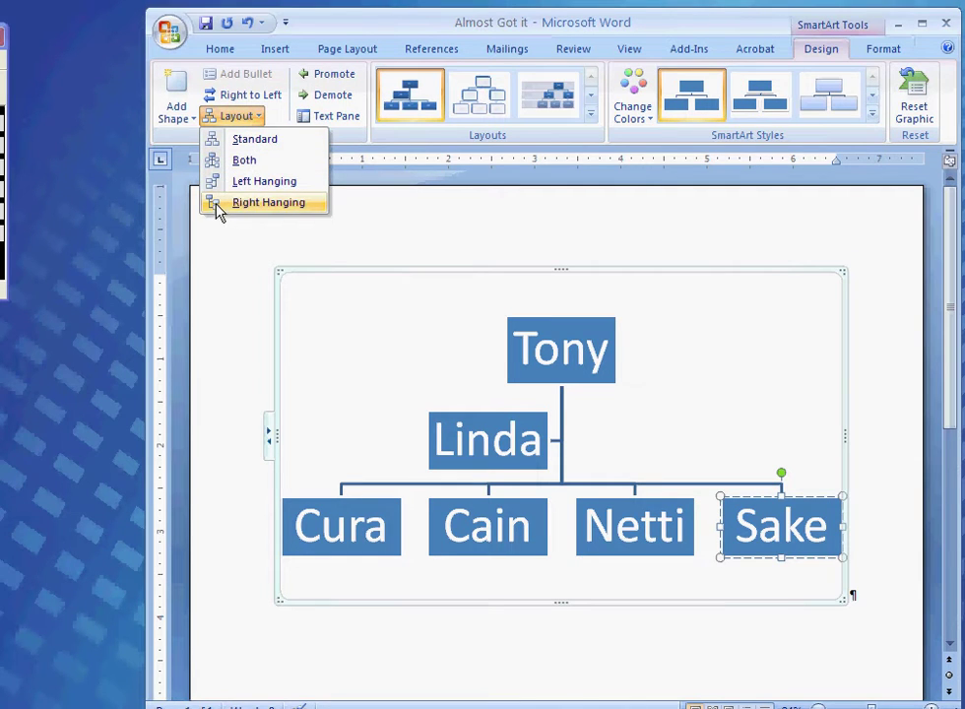
pyautogui.click(284, 116)
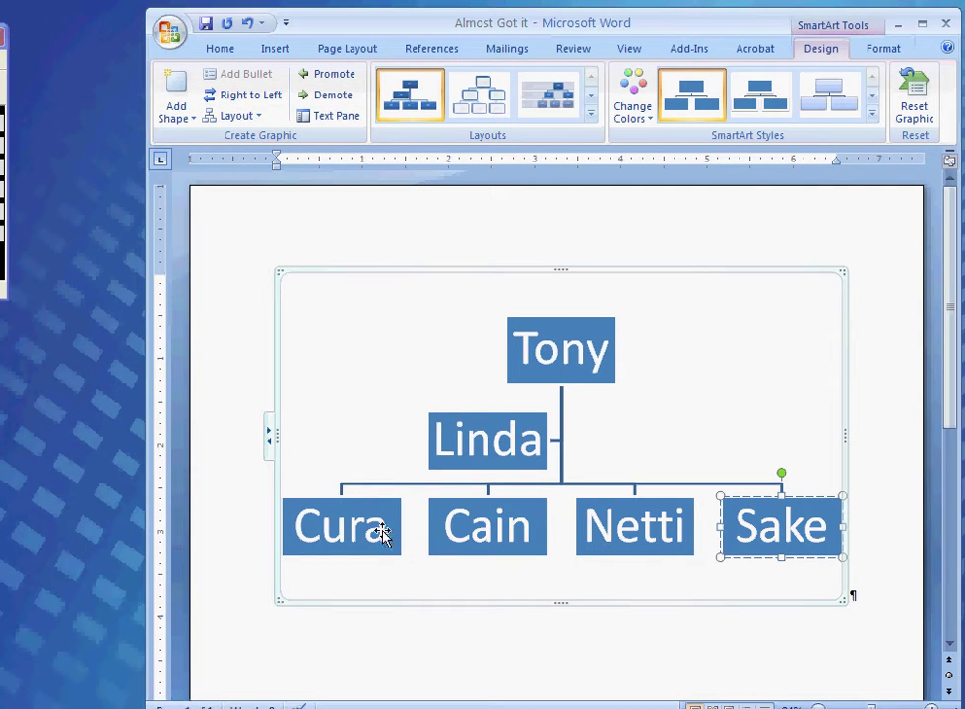
# Promote the assistant box to the top level, and demote the last two bottom-row boxes beneath the second one
pyautogui.click(492, 443)
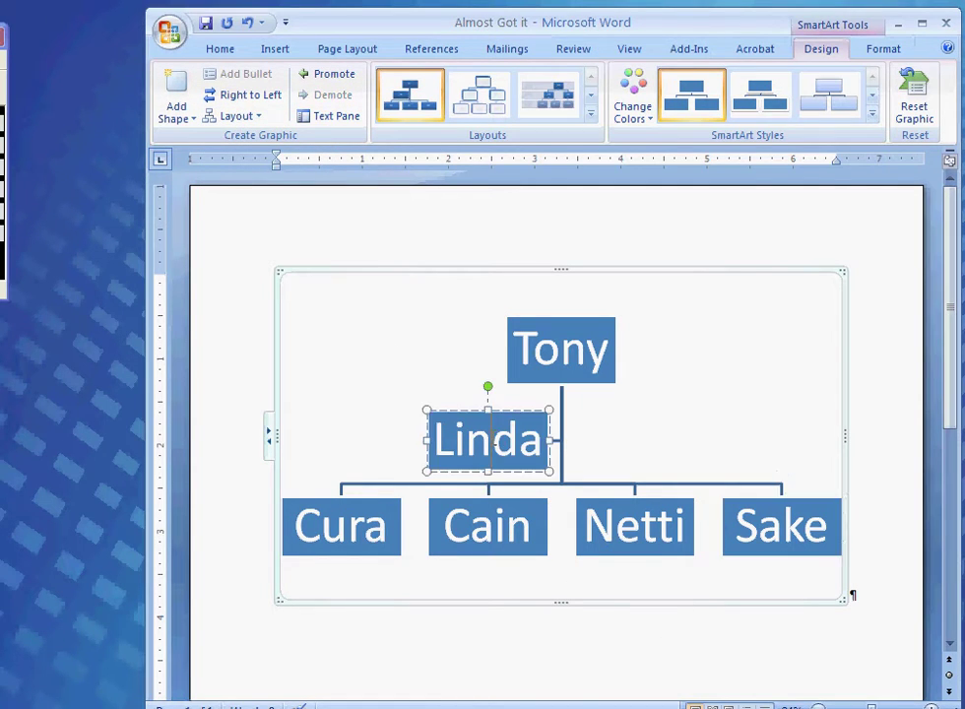
pyautogui.click(332, 75)
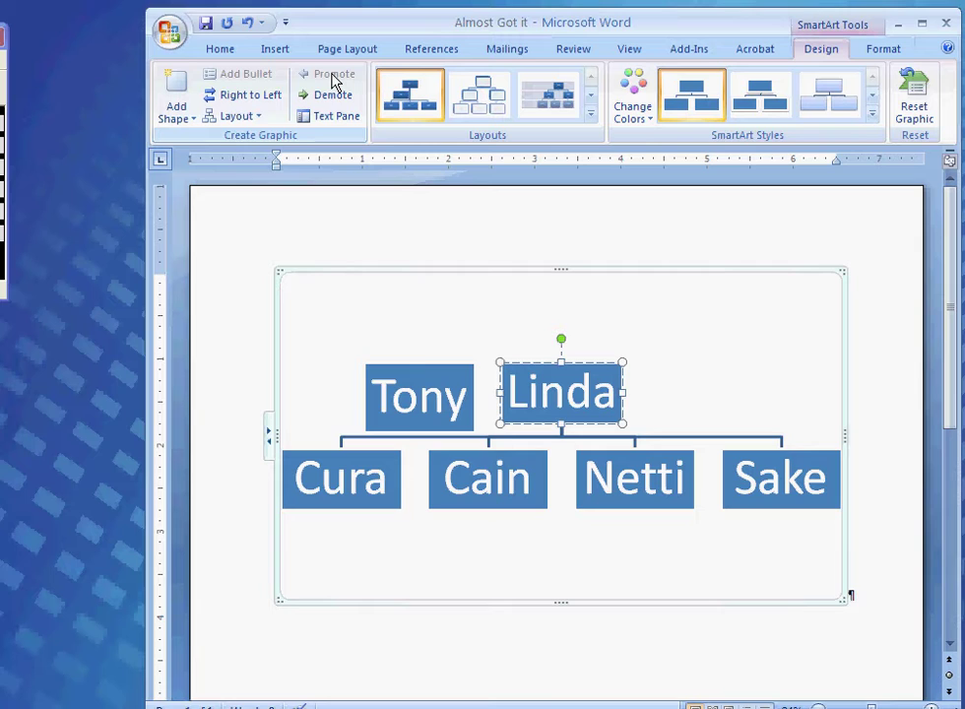
pyautogui.click(646, 479)
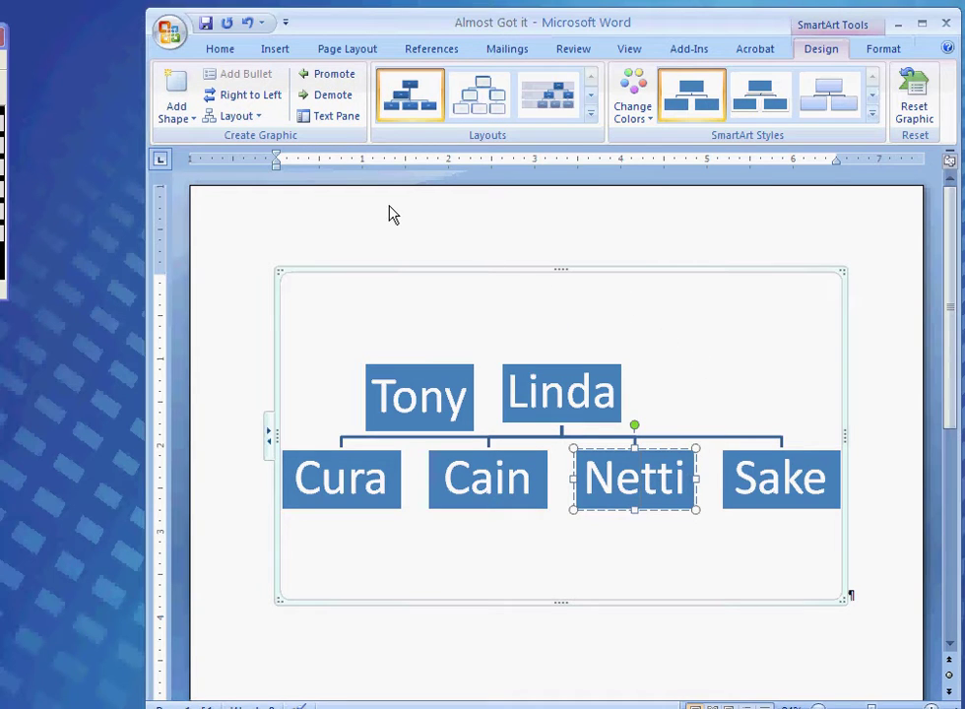
pyautogui.click(333, 95)
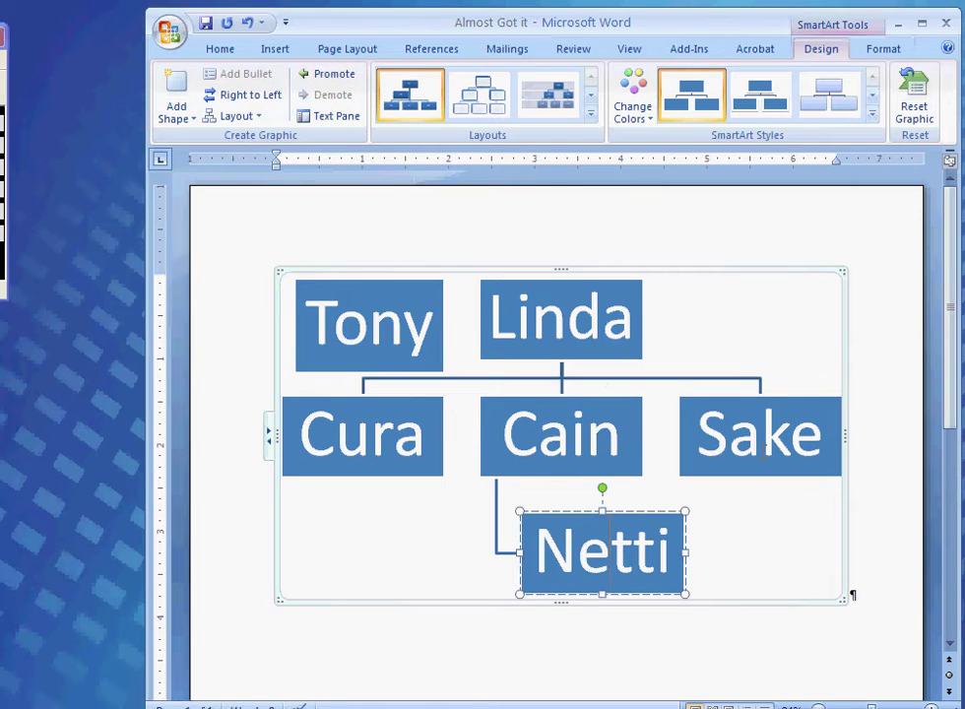
pyautogui.press('Tab')
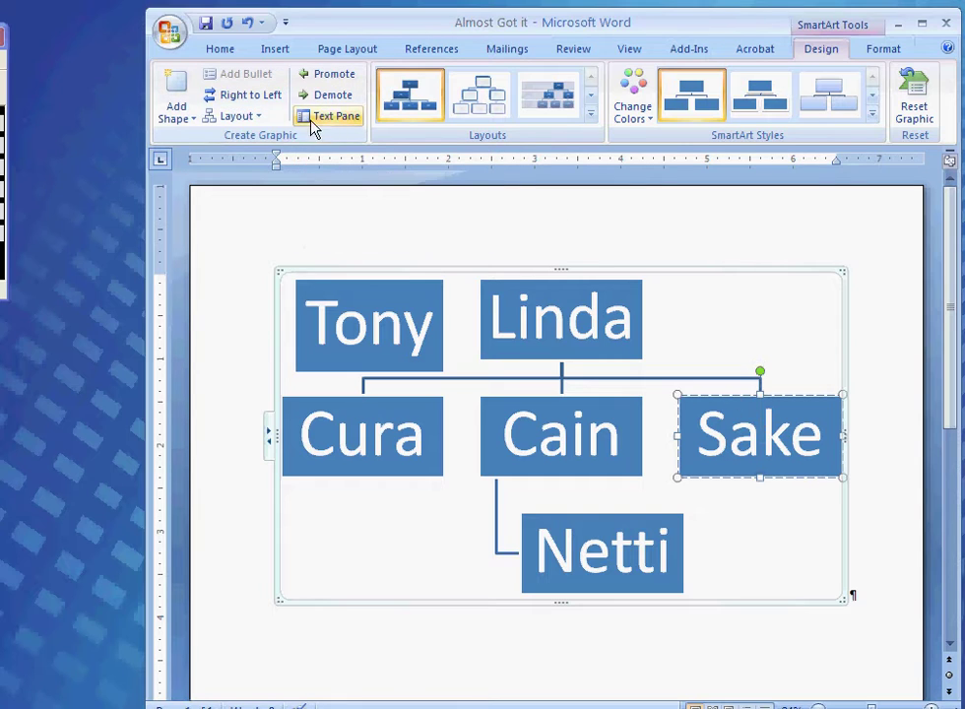
pyautogui.click(332, 98)
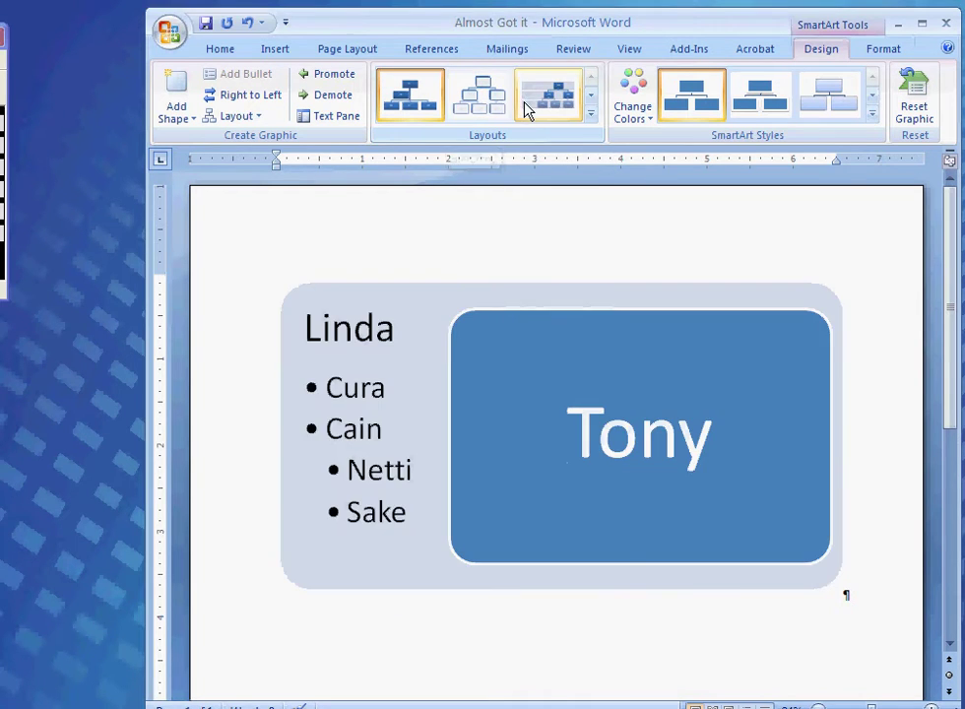
# Look through the alternative SmartArt layouts and the full graphic gallery, keeping the organization chart layout
pyautogui.click(590, 114)
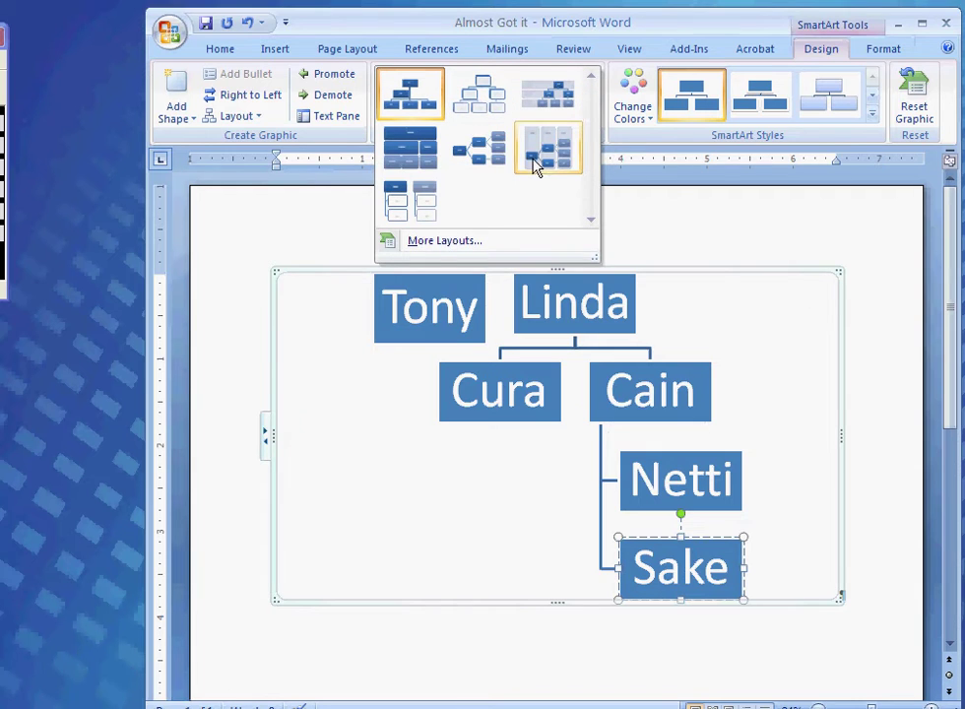
pyautogui.click(436, 243)
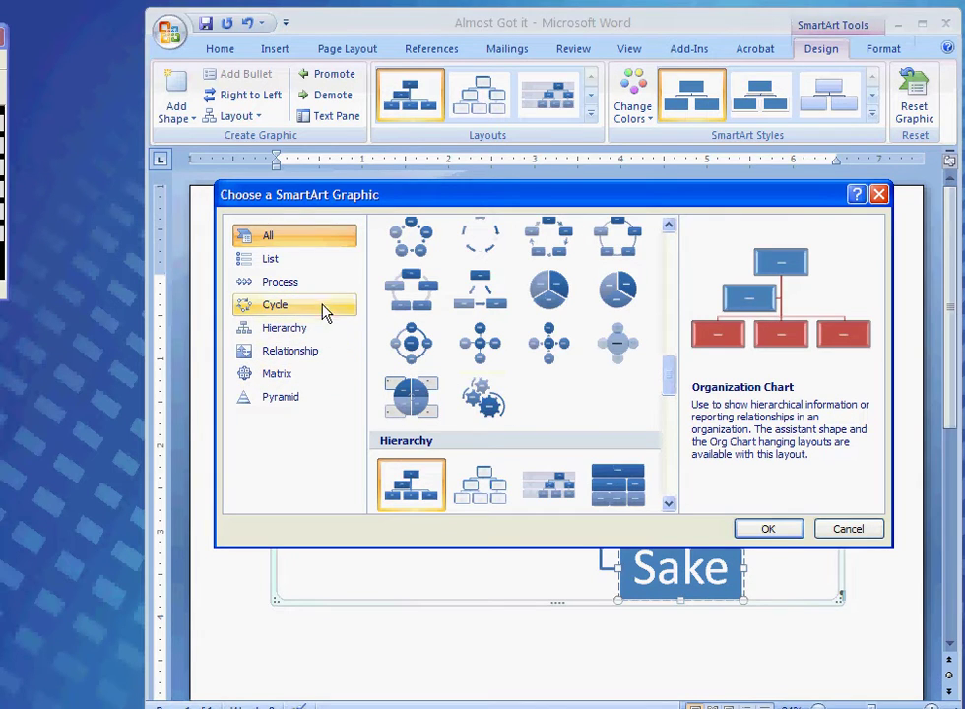
pyautogui.click(846, 529)
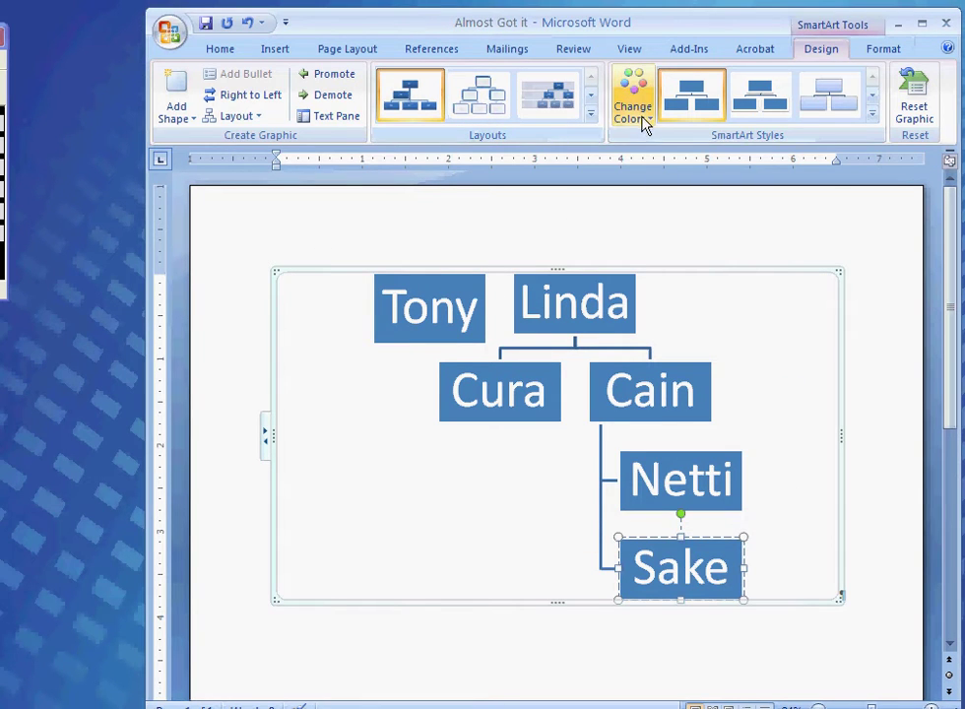
# Recolor the chart with the first Colorful variation, giving each level its own color
pyautogui.click(645, 117)
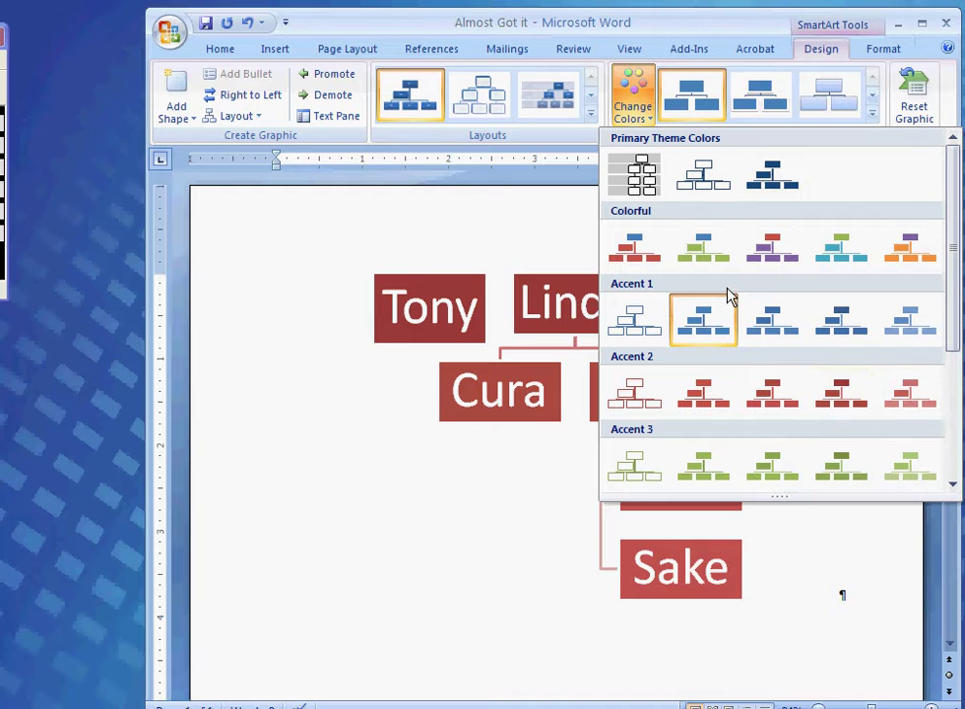
pyautogui.click(637, 256)
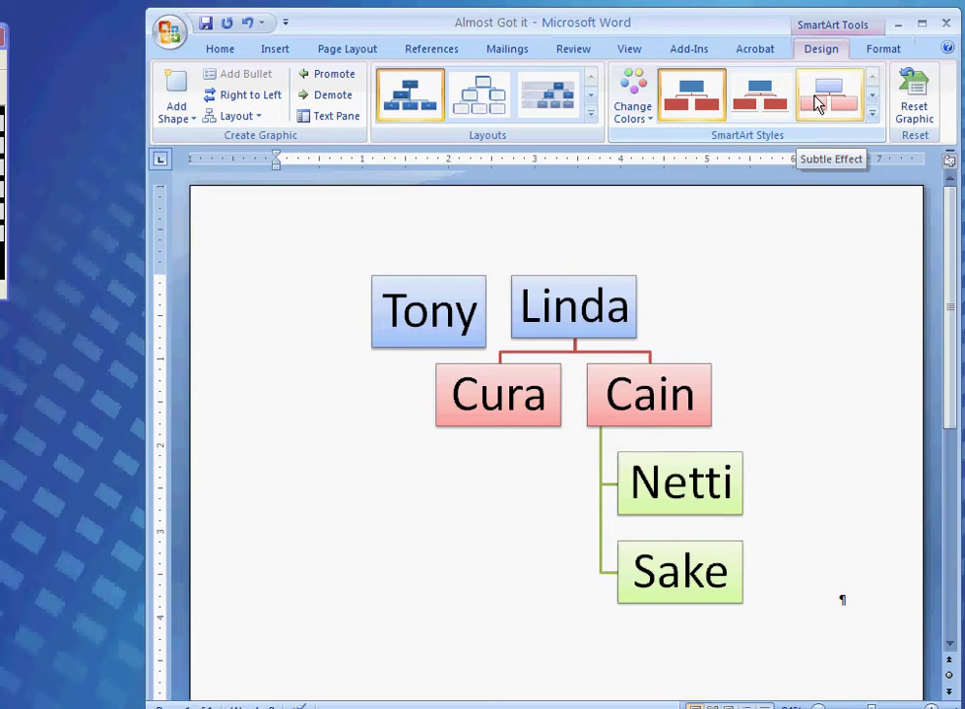
# Compare the White Outline style with the original flat one, and apply the second 3-D SmartArt style to the chart
pyautogui.click(745, 103)
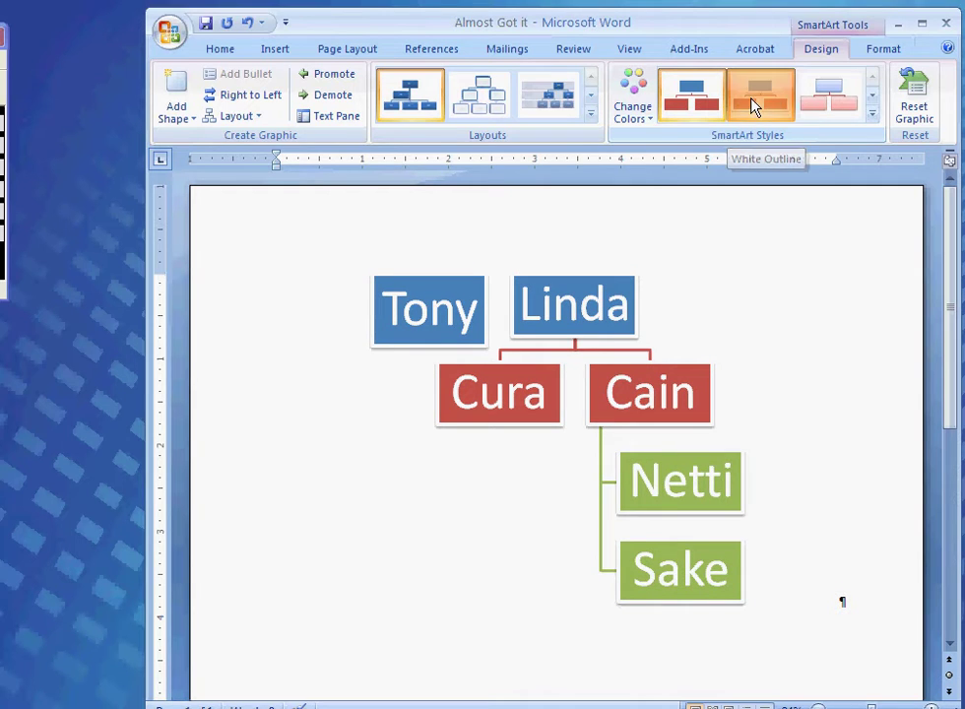
pyautogui.click(691, 105)
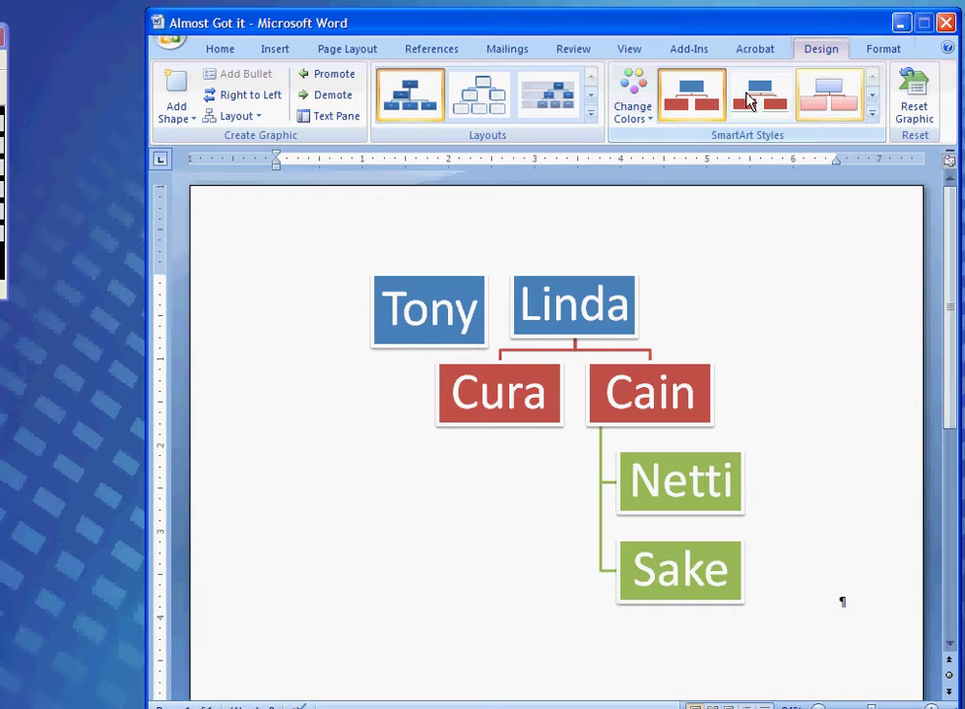
pyautogui.click(711, 99)
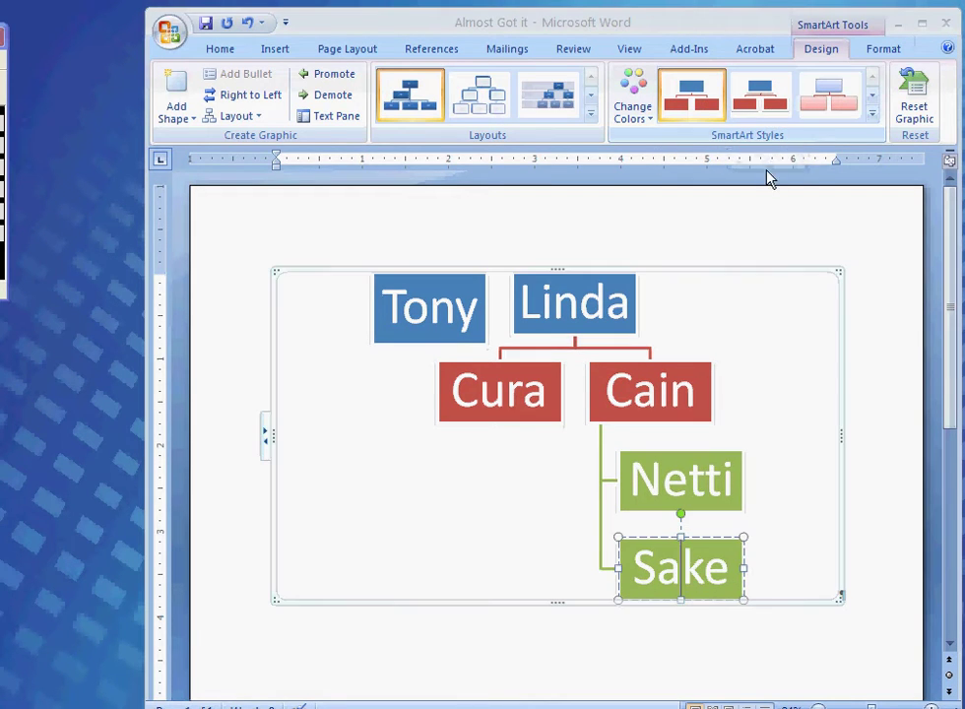
pyautogui.click(872, 116)
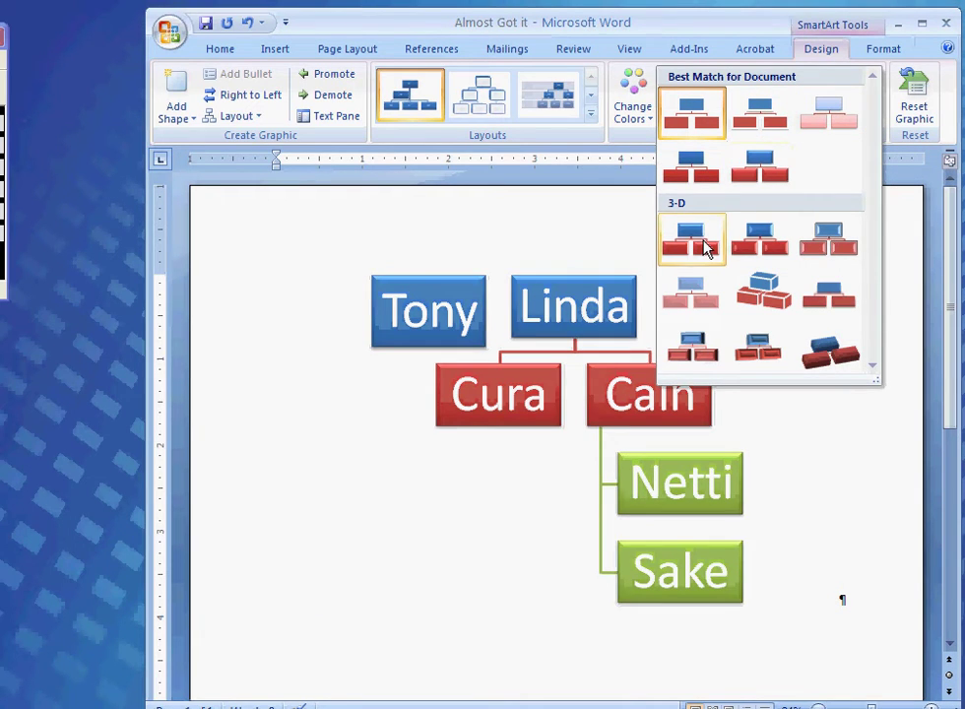
pyautogui.click(760, 253)
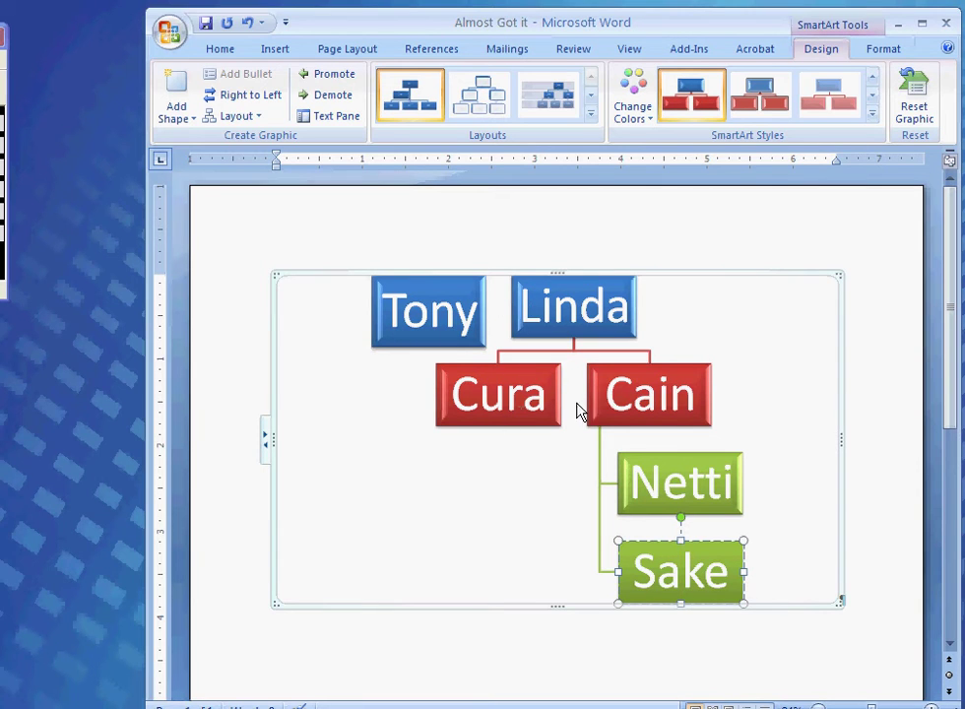
# Change the first red box on the chart's second level into a five-point star
pyautogui.click(873, 51)
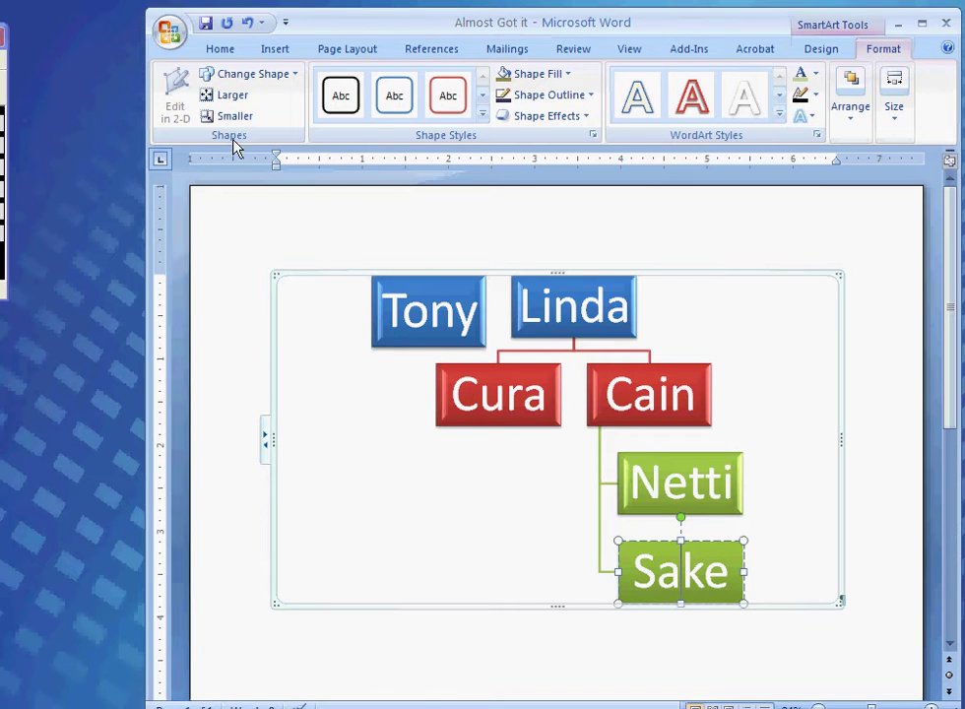
pyautogui.click(479, 389)
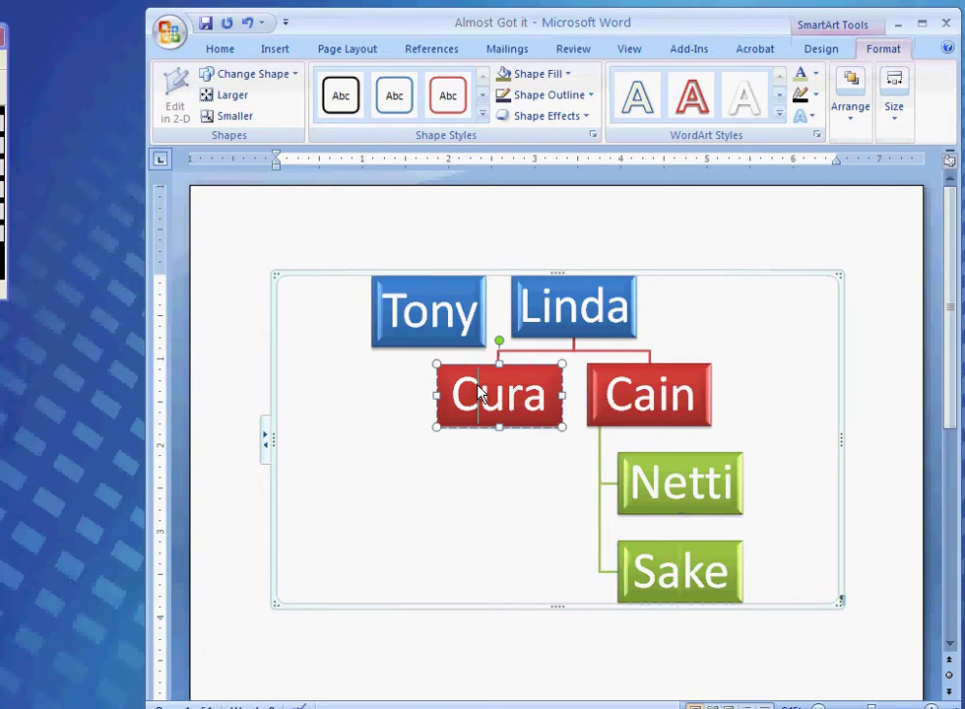
pyautogui.click(254, 77)
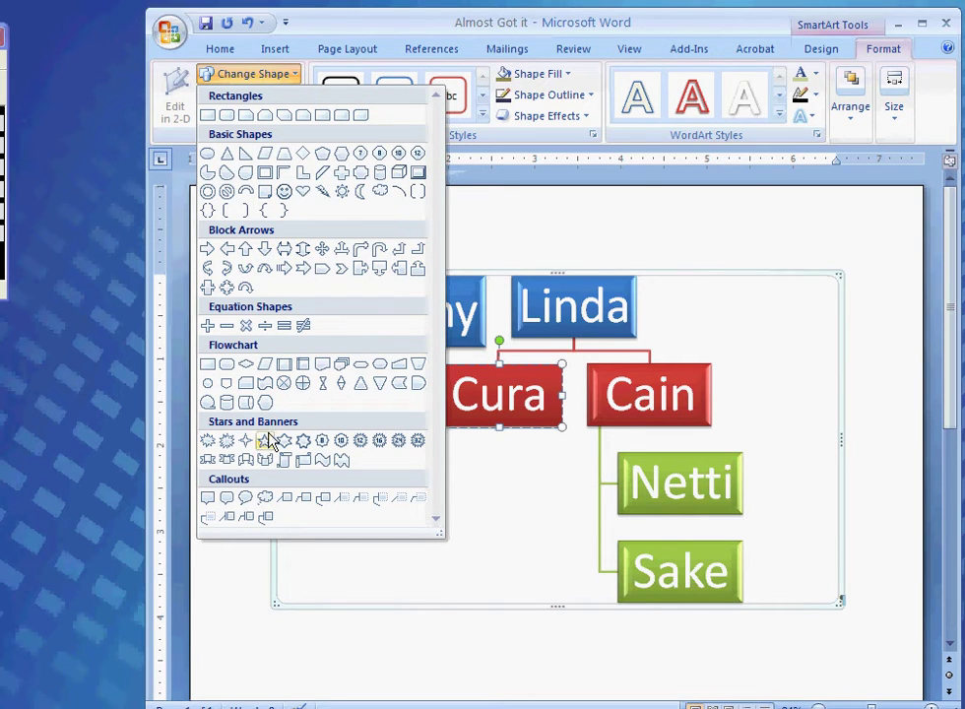
pyautogui.click(264, 440)
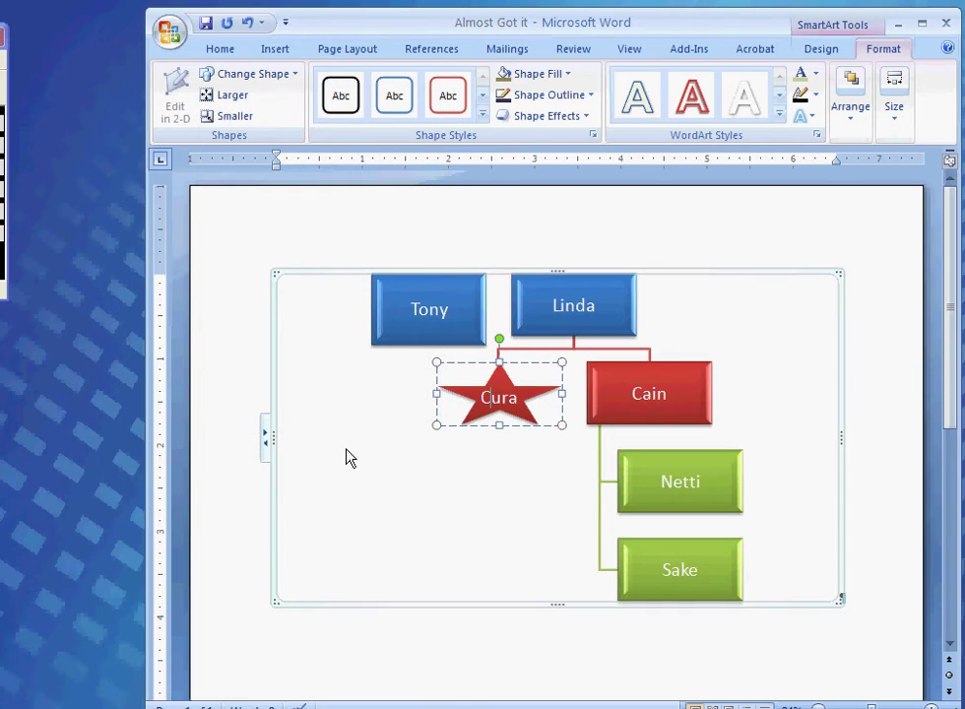
# Enlarge the red star to about 2 inches wide and 1.4 inches tall
pyautogui.click(434, 394)
pyautogui.moveTo(435, 395); pyautogui.dragTo(411, 394)
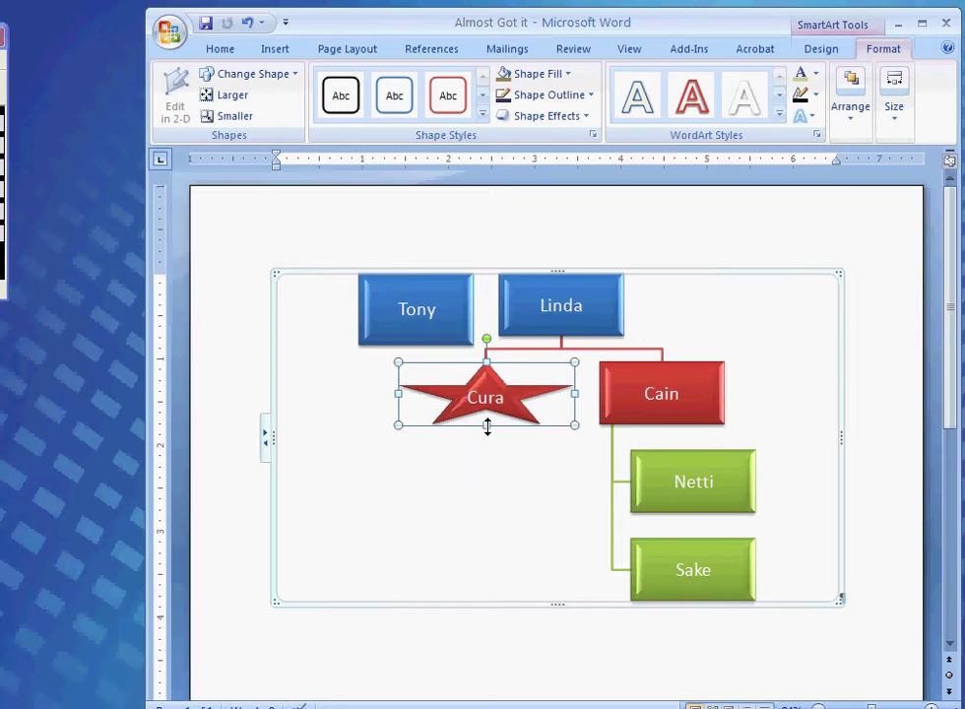
pyautogui.moveTo(486, 425); pyautogui.dragTo(486, 452)
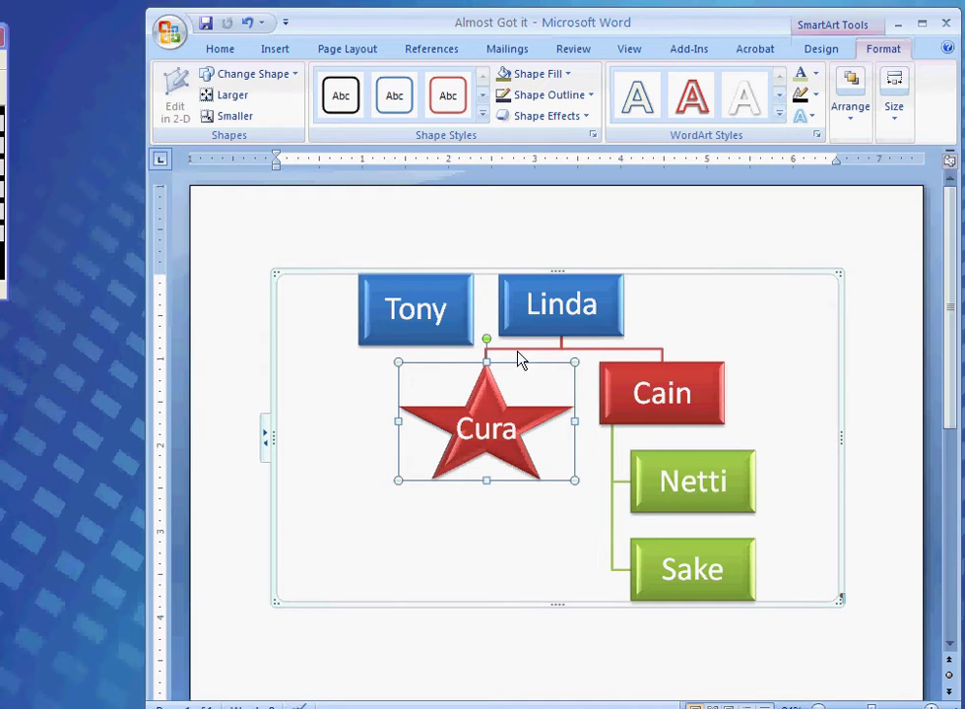
# Change the remaining red box on the chart's second level into a lightning bolt shape
pyautogui.click(644, 394)
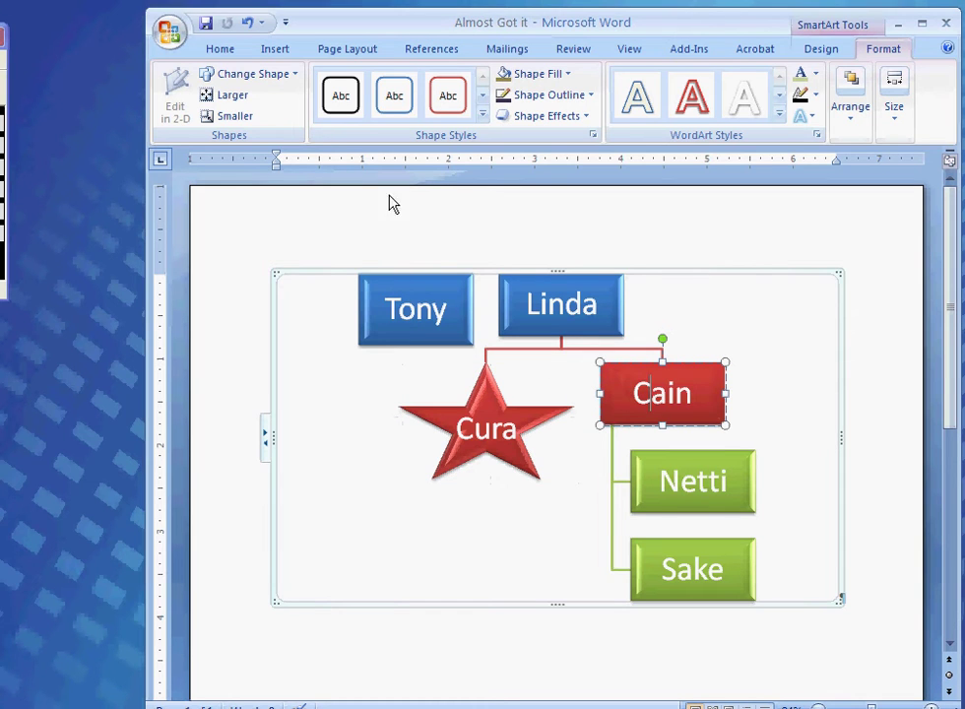
pyautogui.click(244, 79)
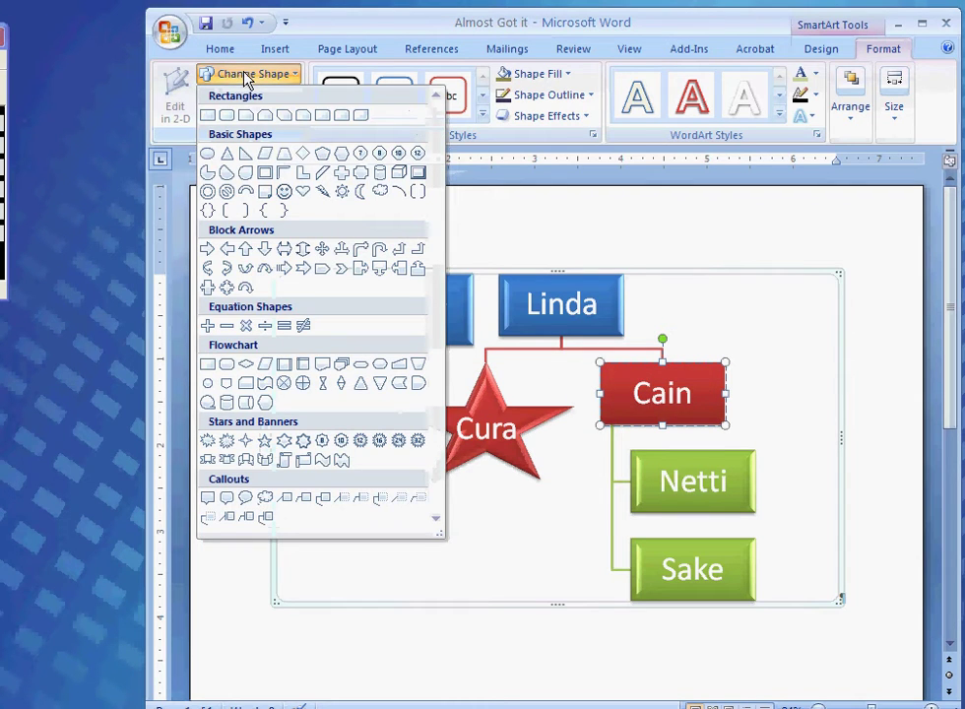
pyautogui.click(320, 194)
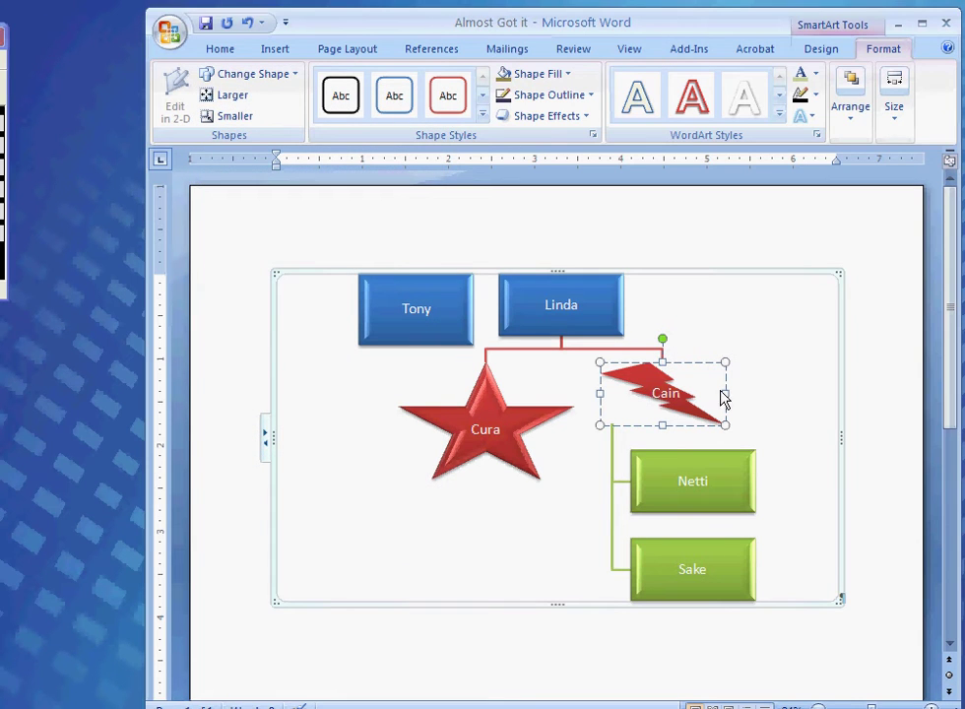
# Enlarge the red lightning bolt to about 2.7 inches wide and 1.1 inches tall
pyautogui.moveTo(729, 391); pyautogui.dragTo(778, 407)
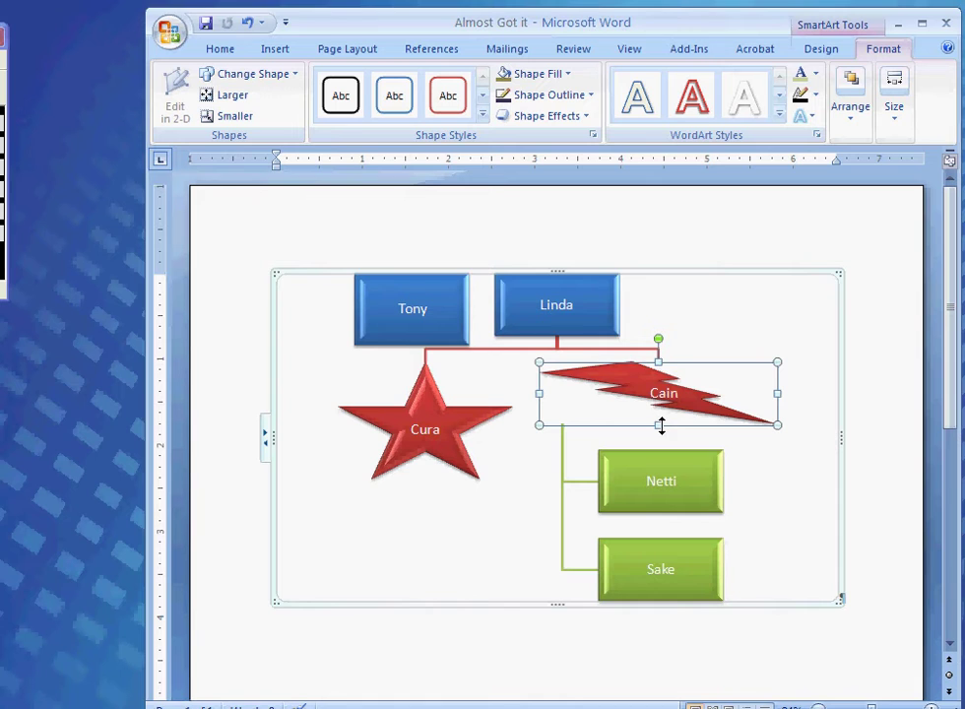
pyautogui.moveTo(660, 426); pyautogui.dragTo(661, 444)
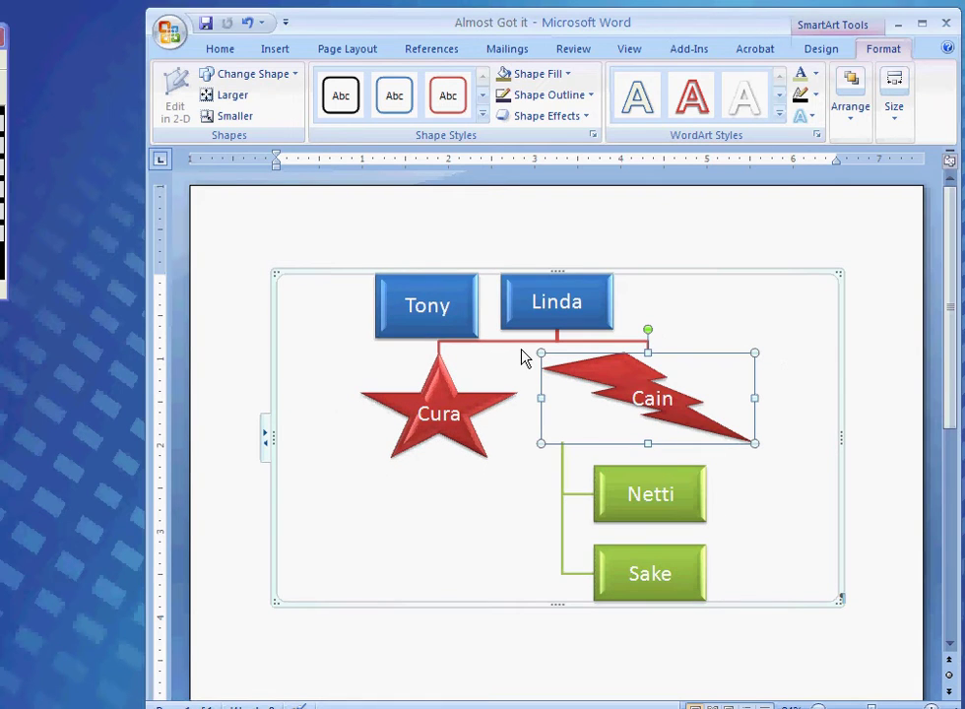
pyautogui.click(230, 99)
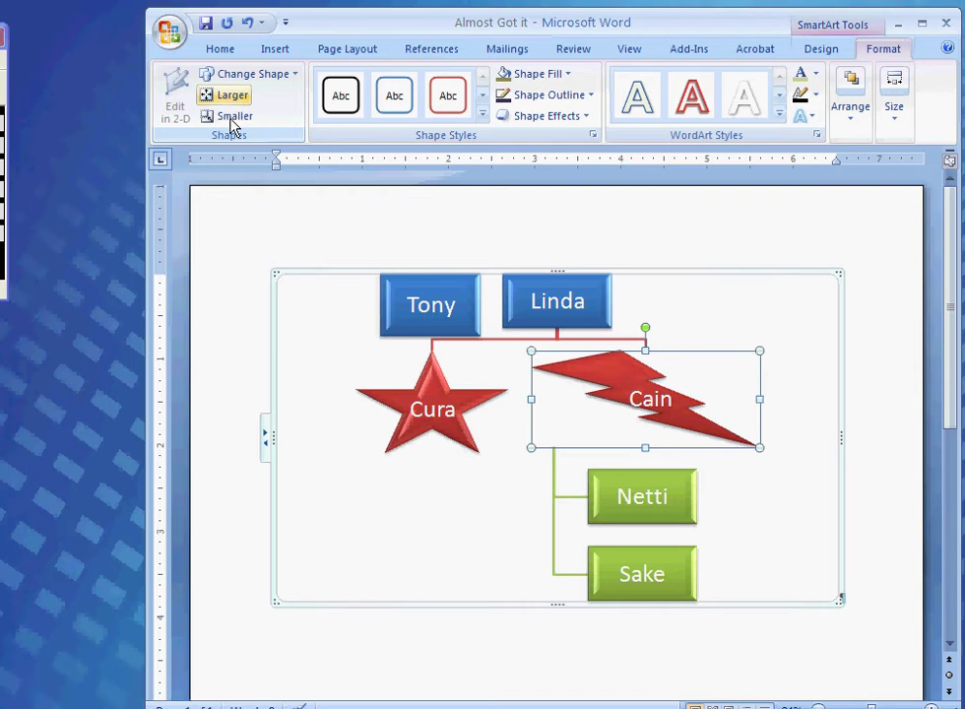
pyautogui.click(232, 96)
pyautogui.click(233, 117)
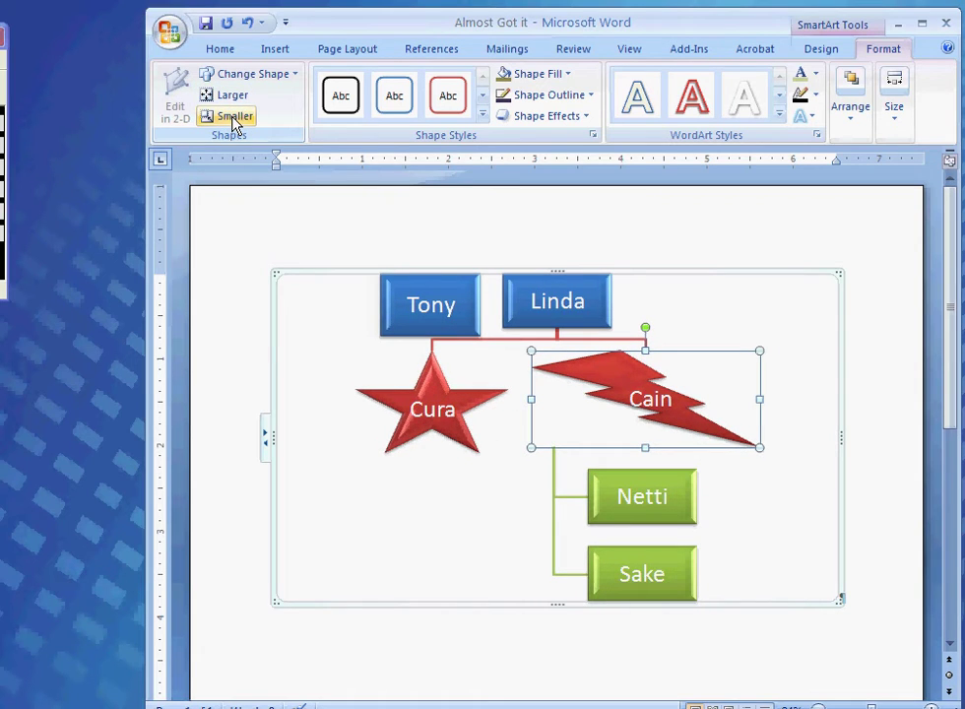
# Try the black shape style from the gallery's third row on the first blue box, and undo it
pyautogui.click(433, 308)
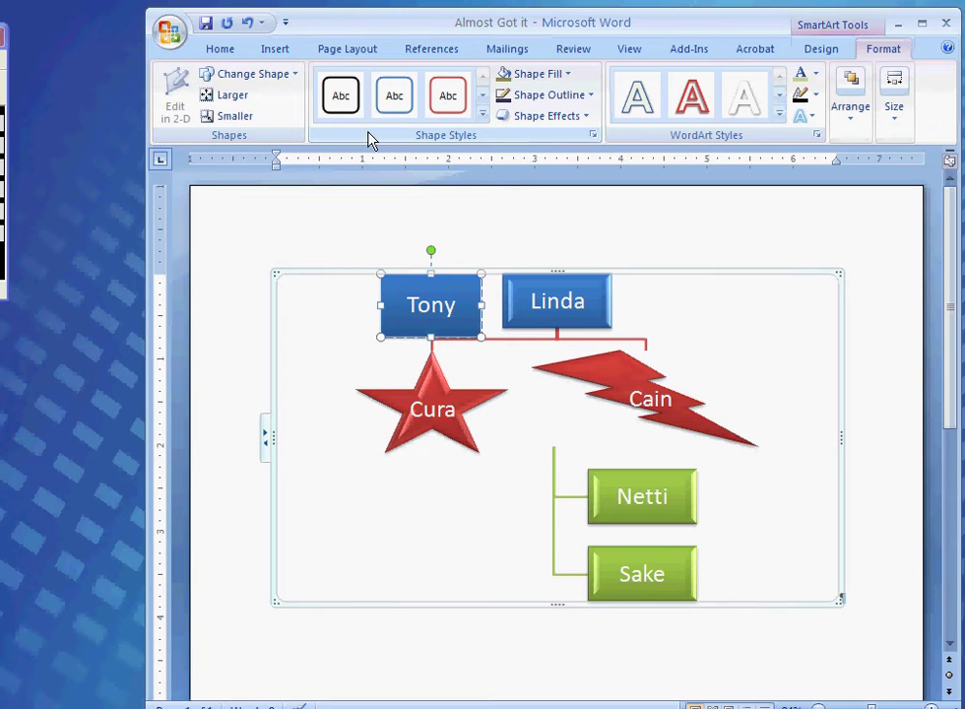
pyautogui.click(344, 104)
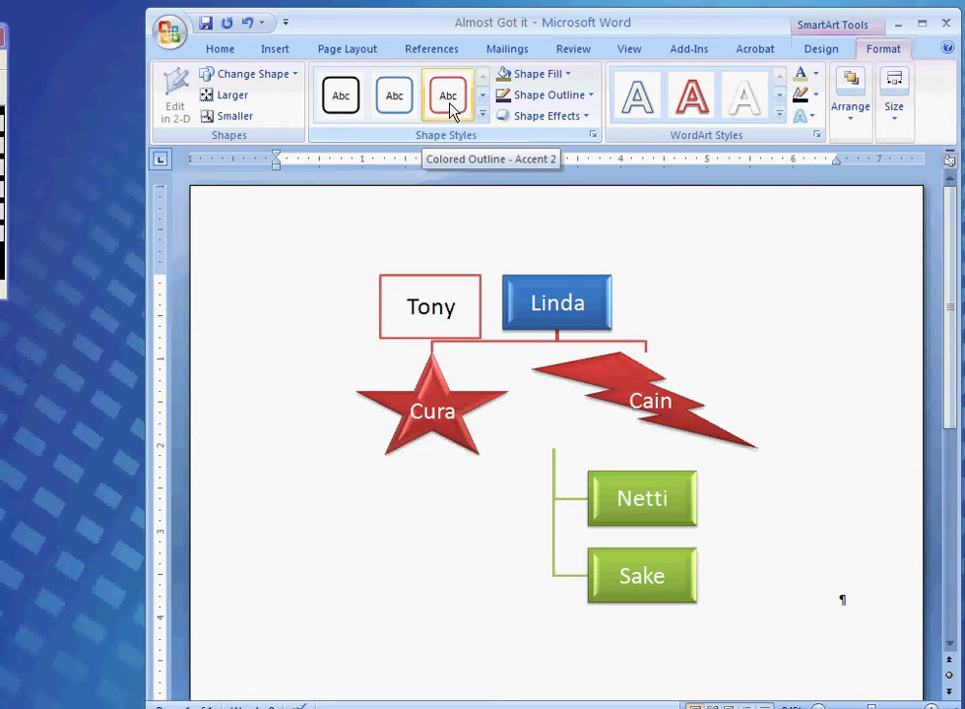
pyautogui.click(483, 115)
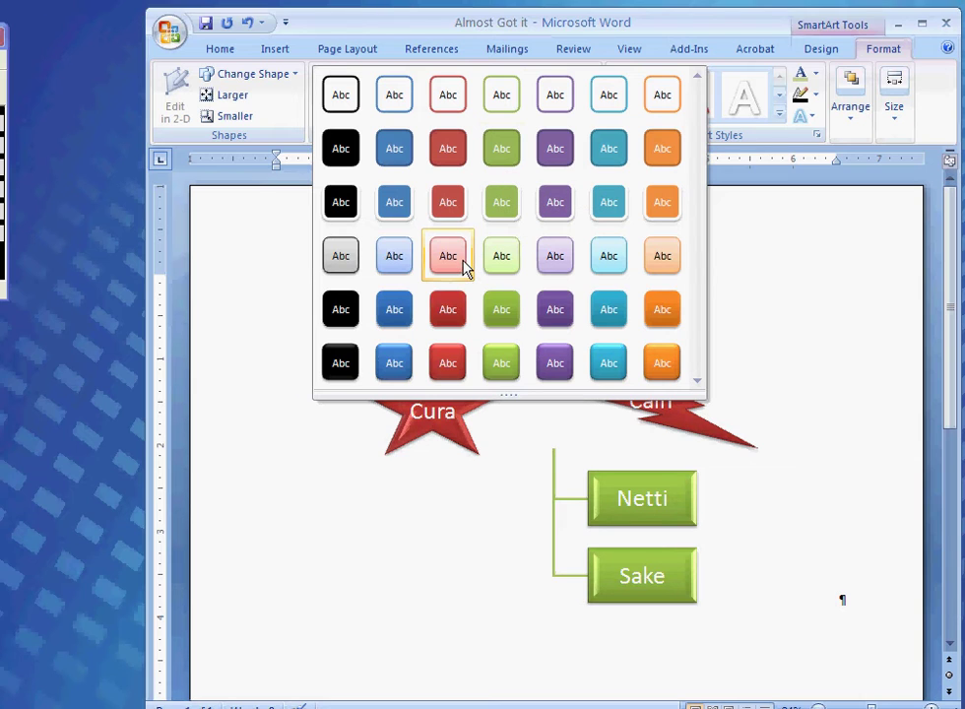
pyautogui.click(345, 209)
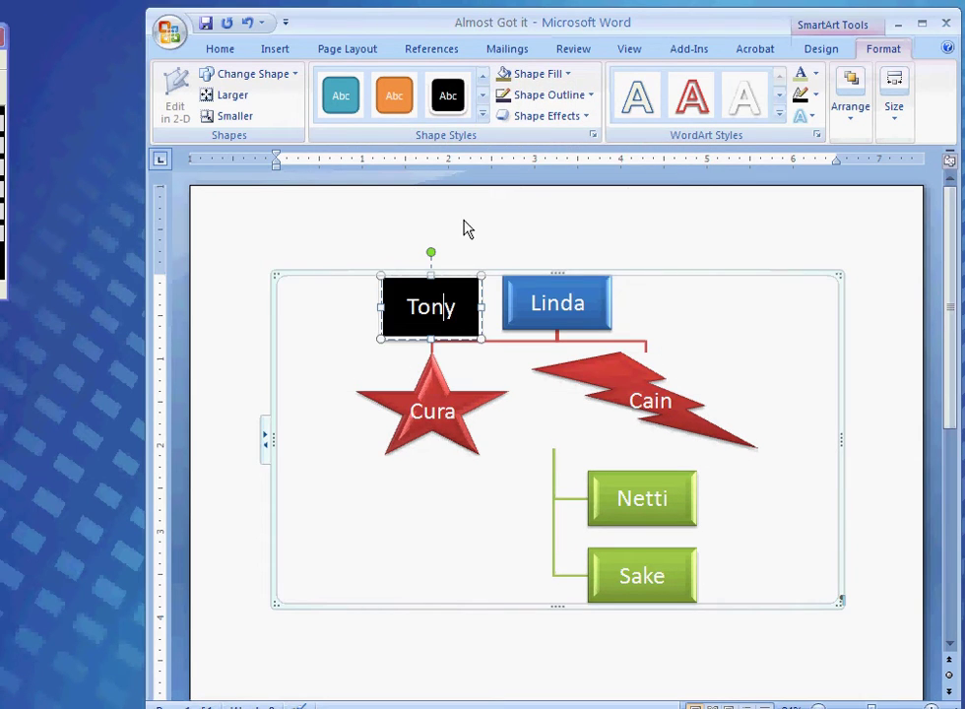
pyautogui.click(249, 23)
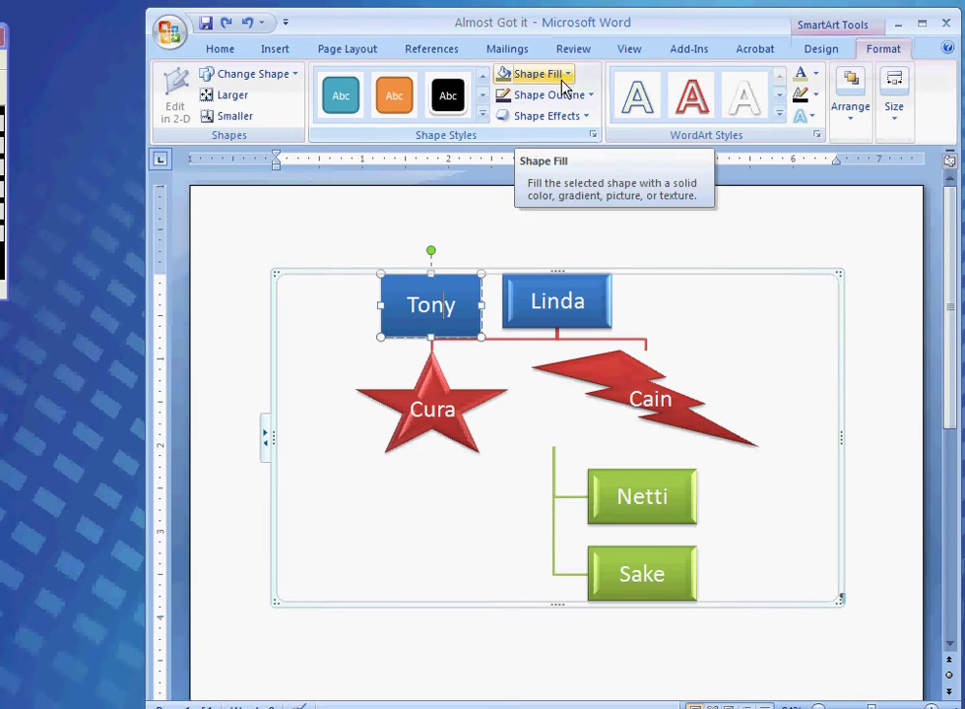
# Fill the background of the whole chart with a dark brown shade from the tan theme colors
pyautogui.click(712, 334)
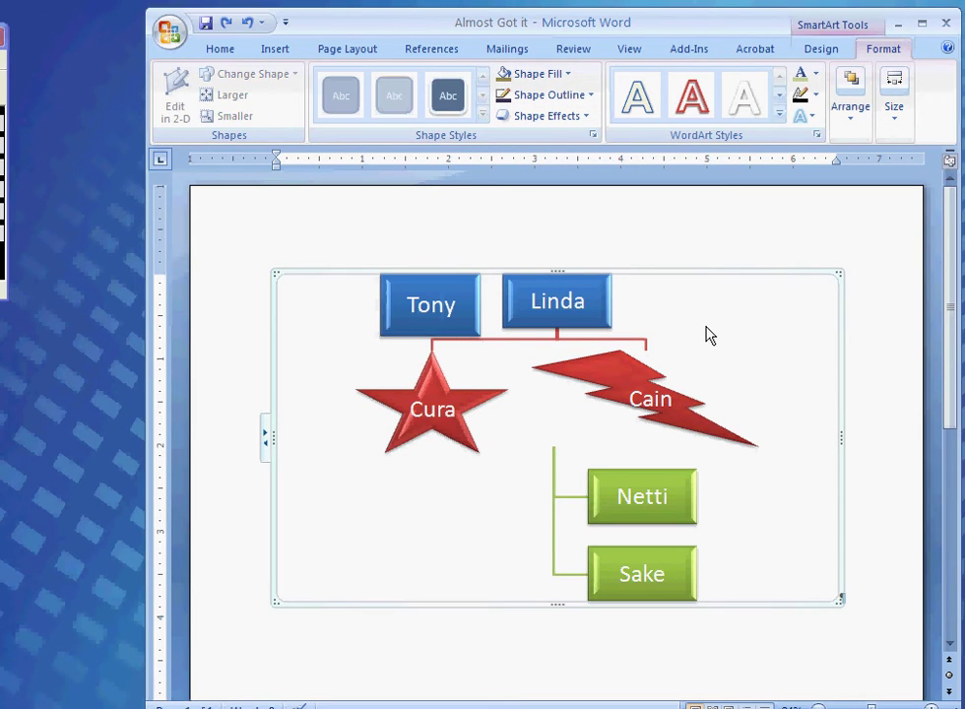
pyautogui.click(554, 77)
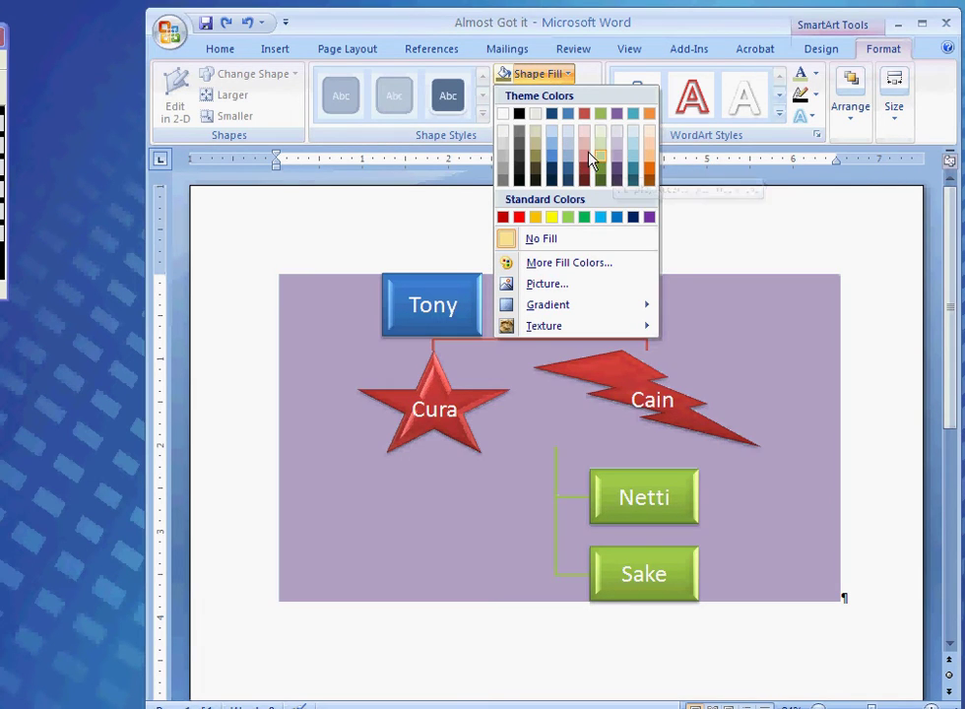
pyautogui.click(539, 175)
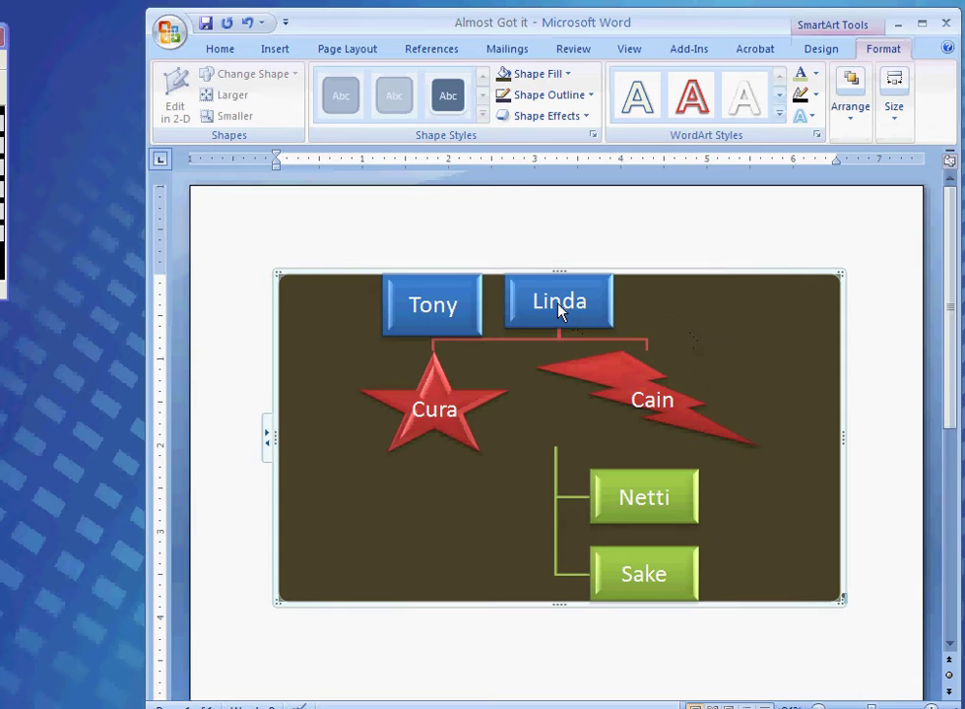
# Outline the first blue box with the Purple, Accent 4, Lighter 60% theme color
pyautogui.click(448, 313)
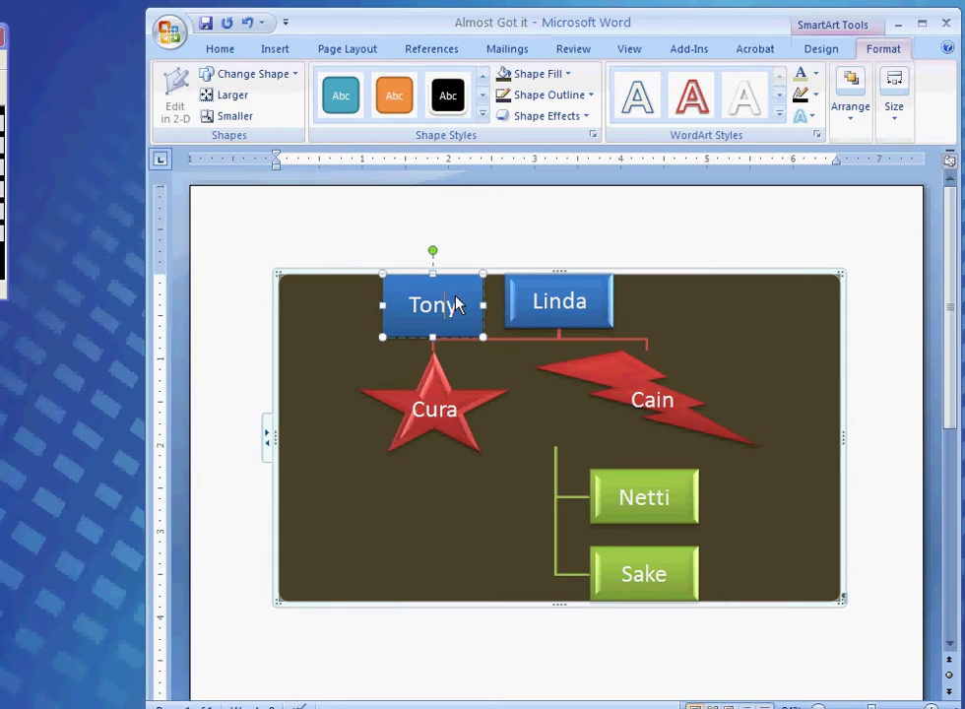
pyautogui.click(581, 99)
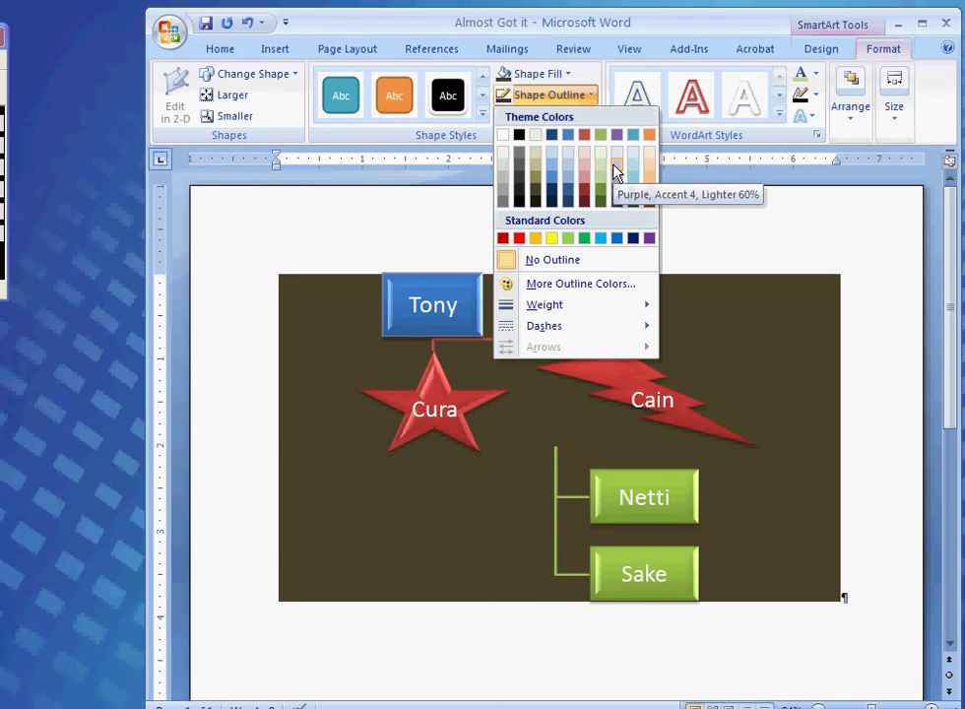
pyautogui.click(615, 171)
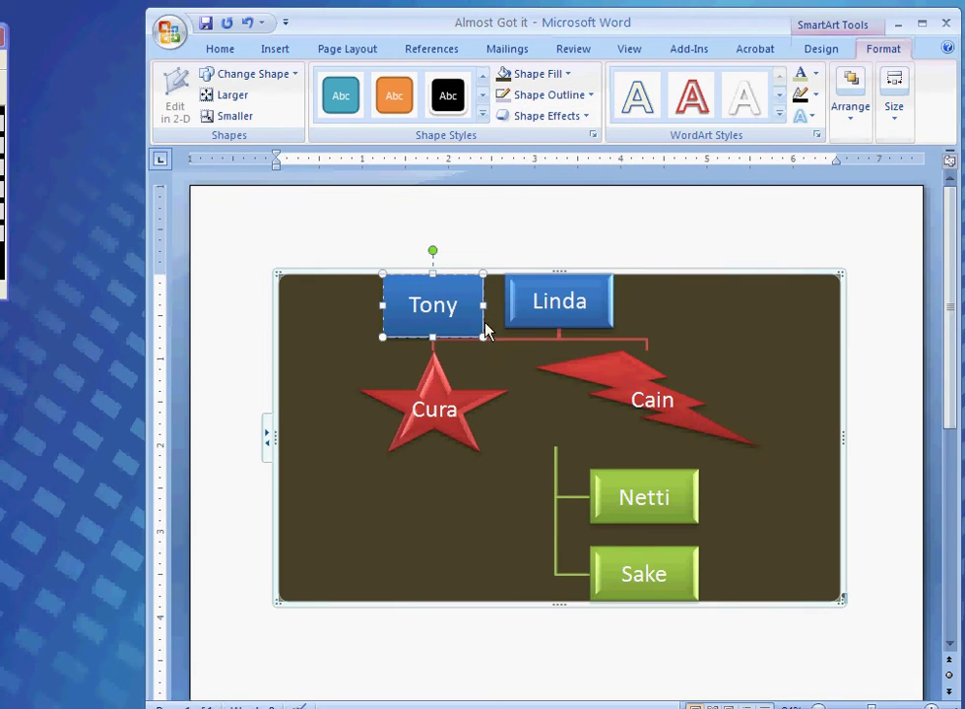
# Give the second blue box, at the head of the chart, the red glow from the third row of variations
pyautogui.click(564, 315)
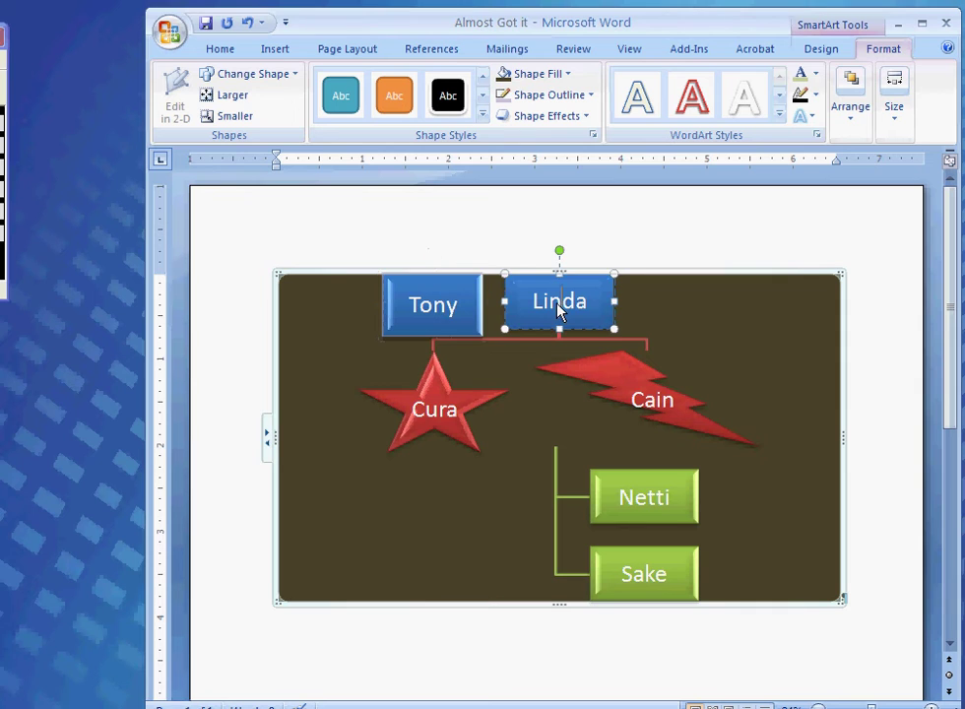
pyautogui.click(581, 118)
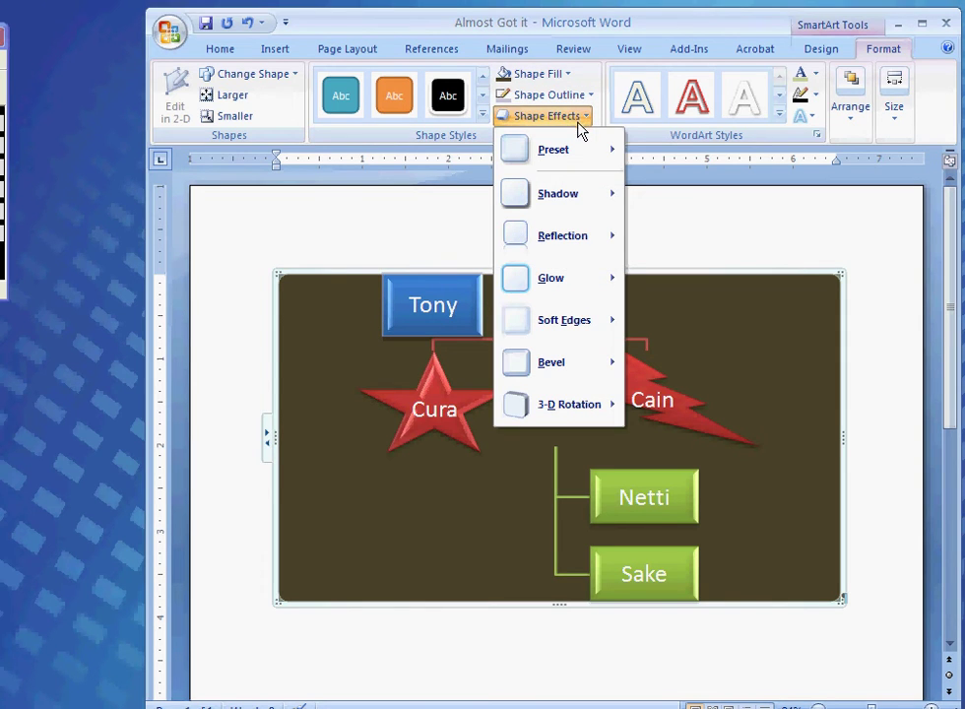
pyautogui.moveTo(576, 236)
pyautogui.moveTo(573, 280)
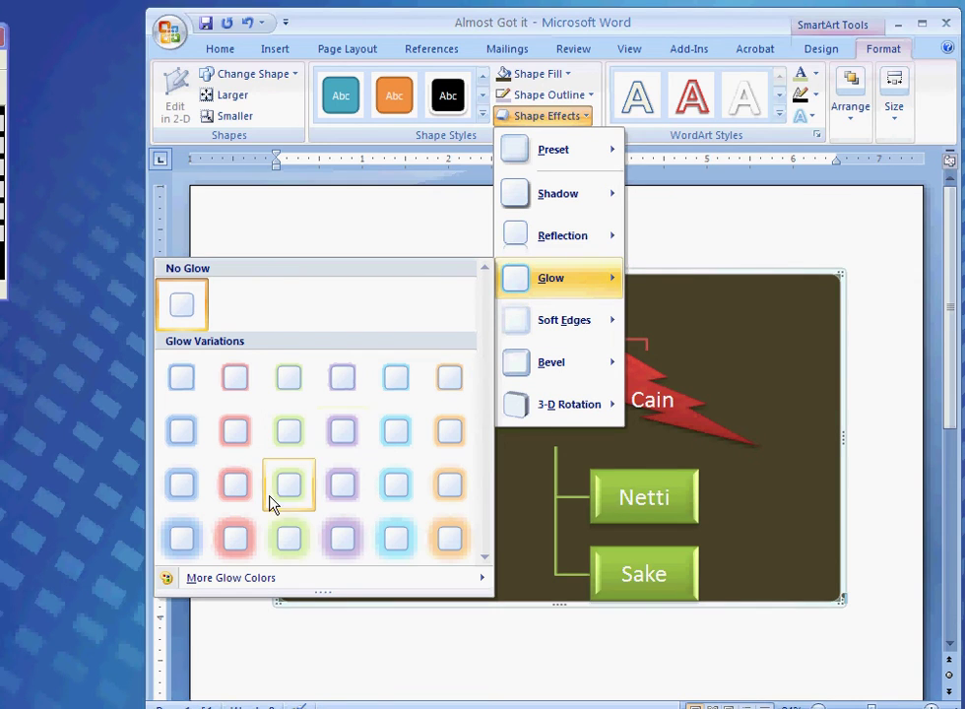
pyautogui.click(242, 498)
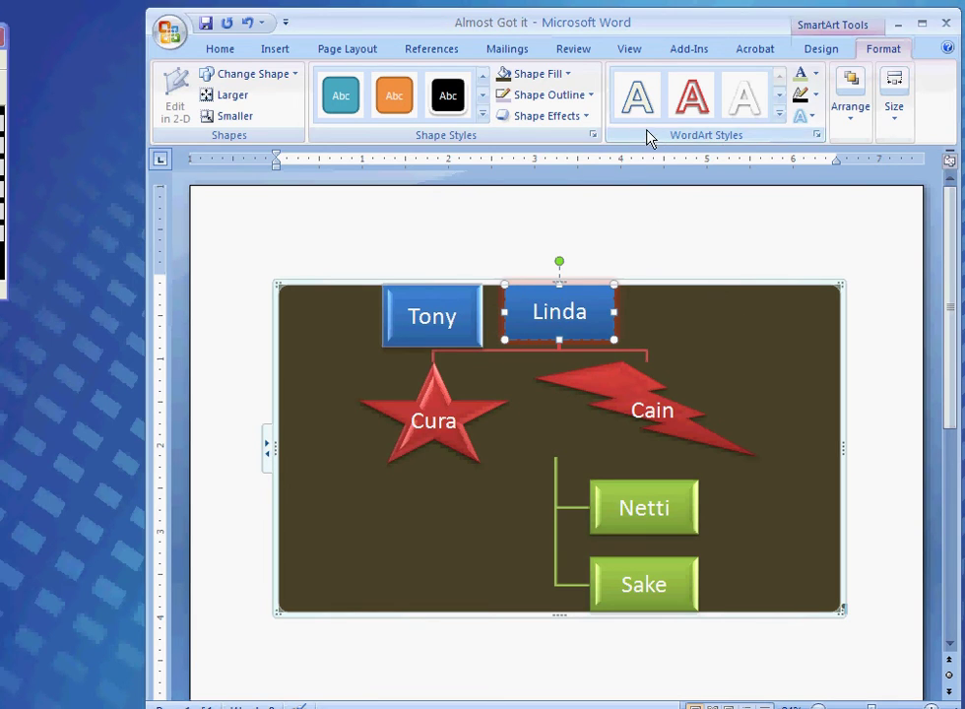
# Apply the red-outlined WordArt style to the text in the upper green box
pyautogui.click(642, 522)
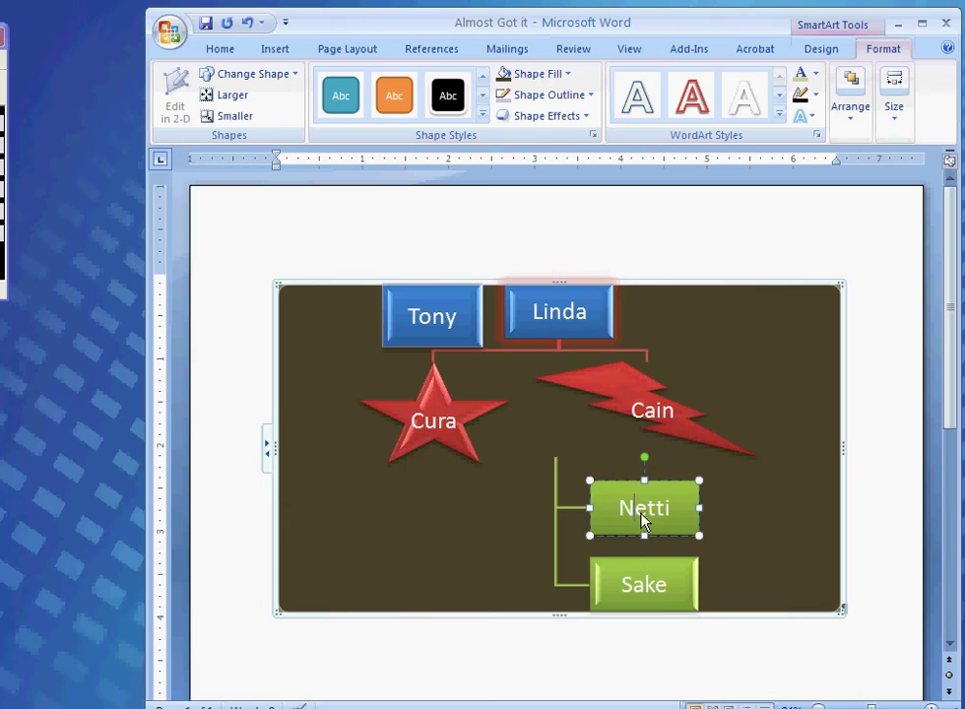
pyautogui.click(693, 100)
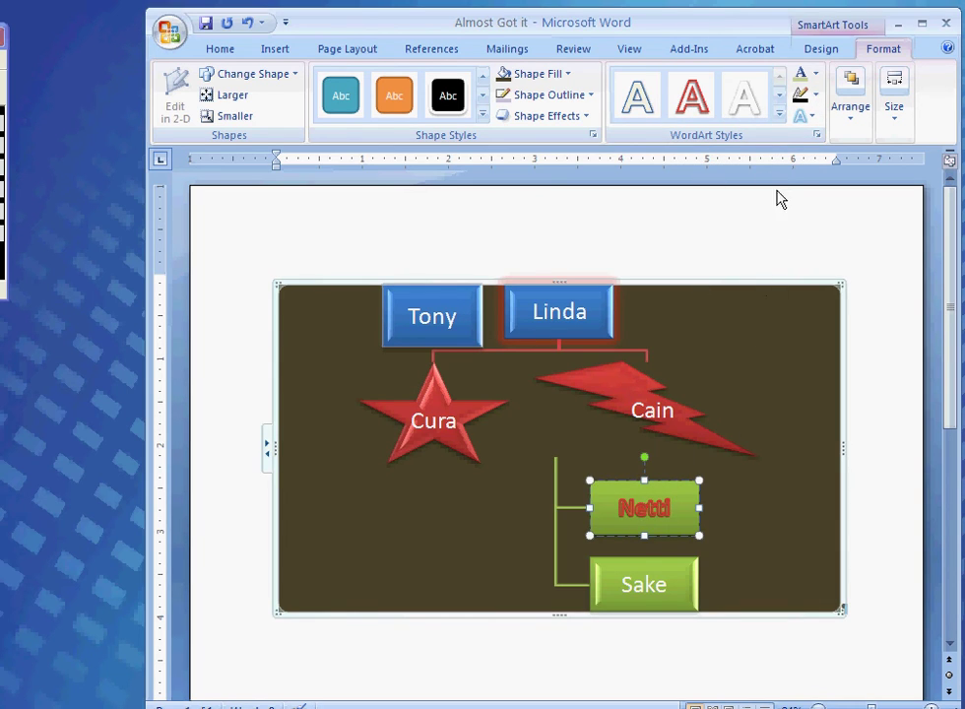
# Preview text fill and text outline colors on the lower green box, and give its text the largest red glow
pyautogui.click(655, 591)
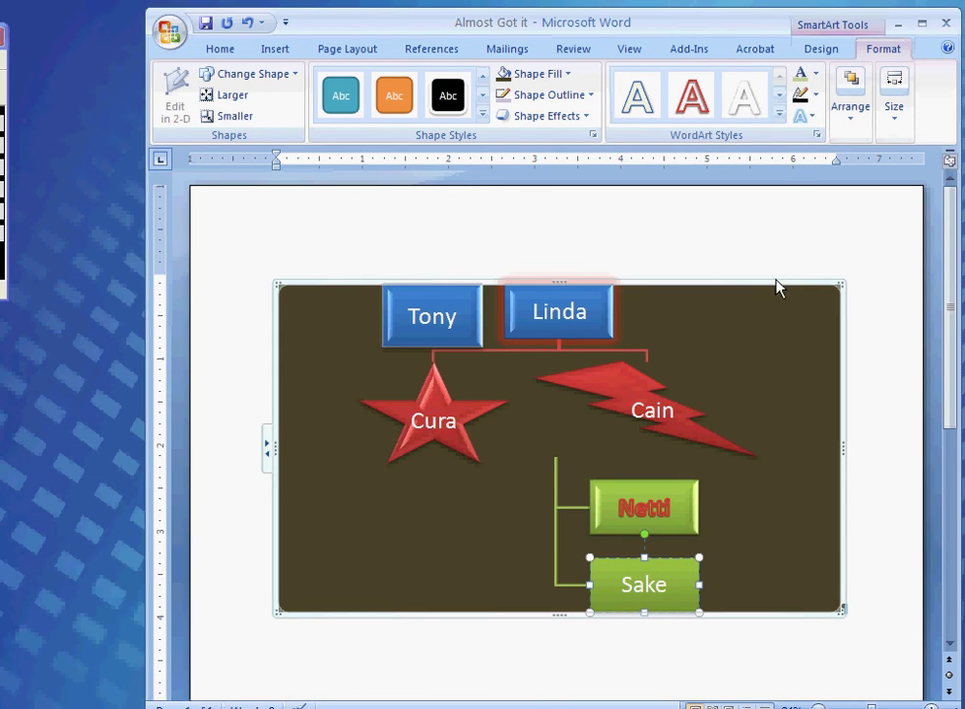
pyautogui.click(816, 77)
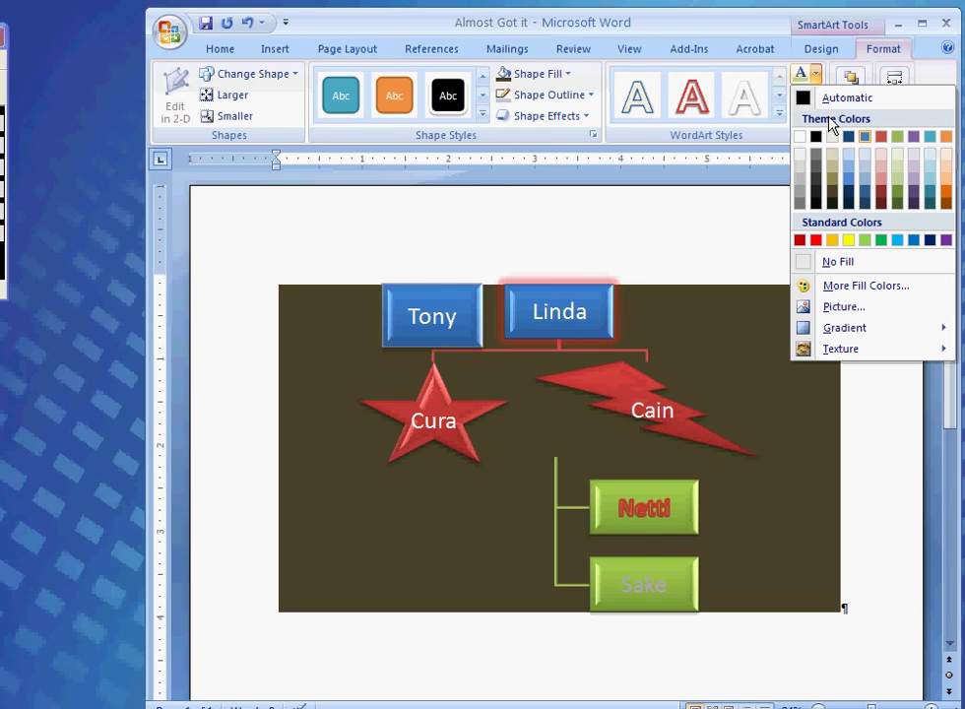
pyautogui.click(819, 81)
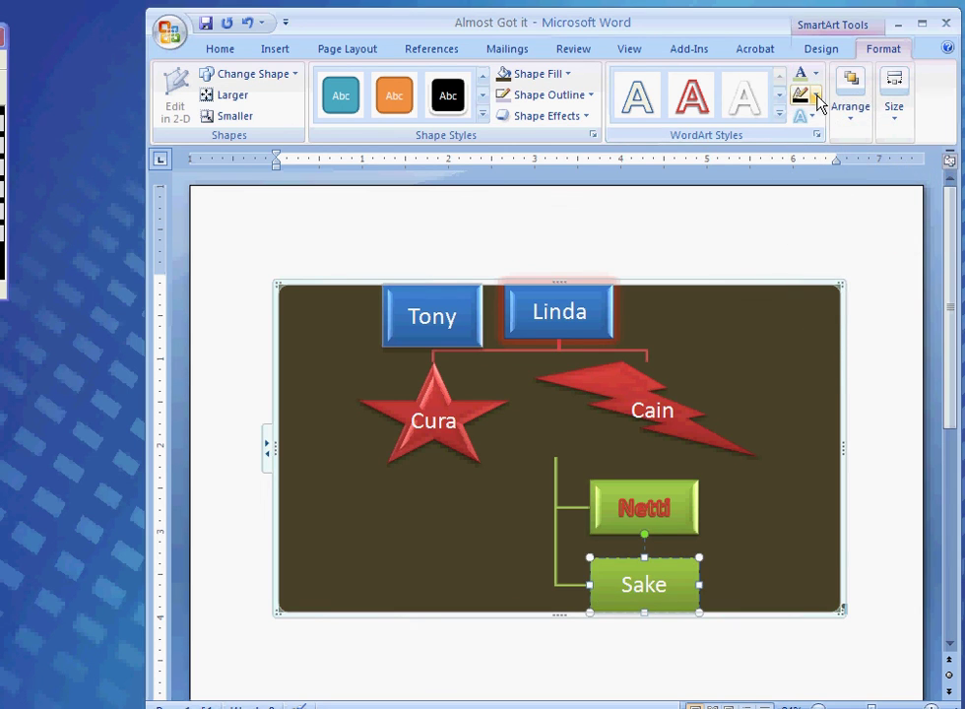
pyautogui.click(816, 96)
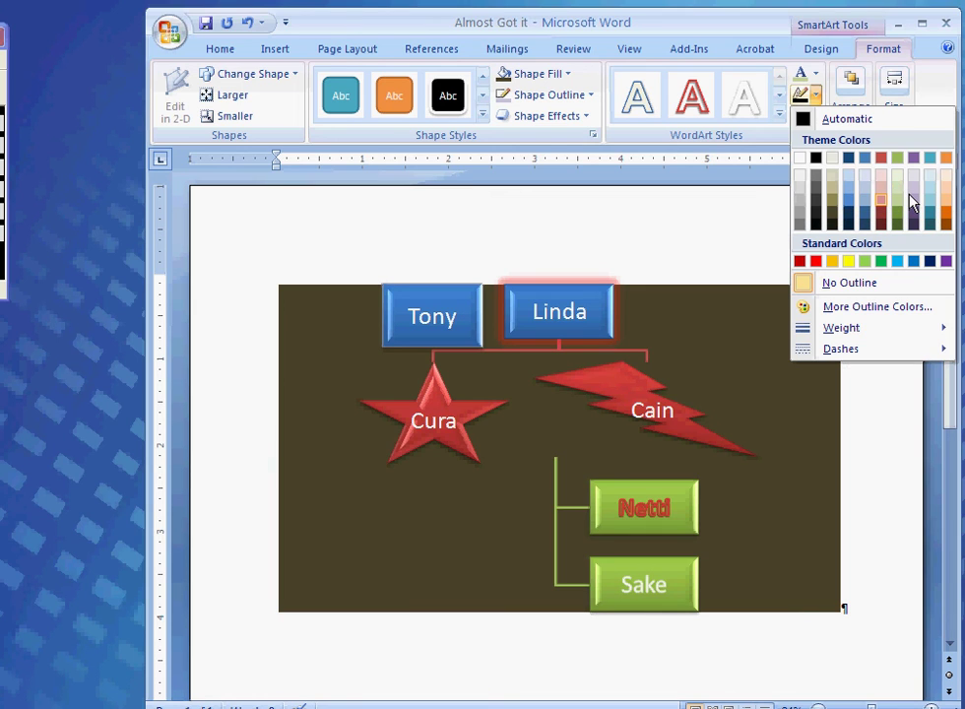
pyautogui.click(820, 101)
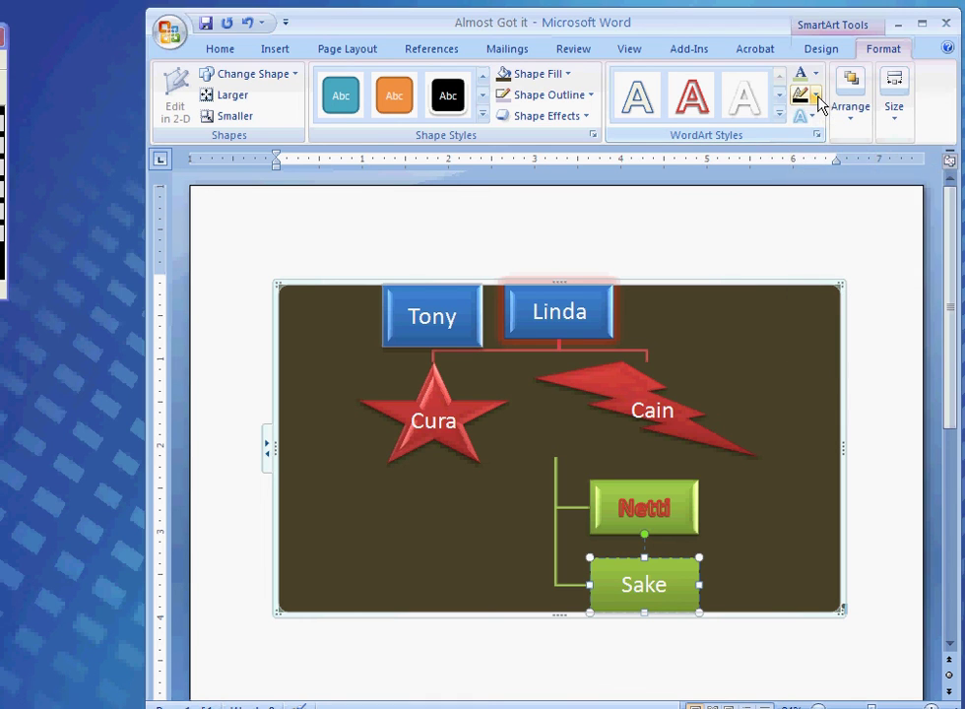
pyautogui.click(816, 120)
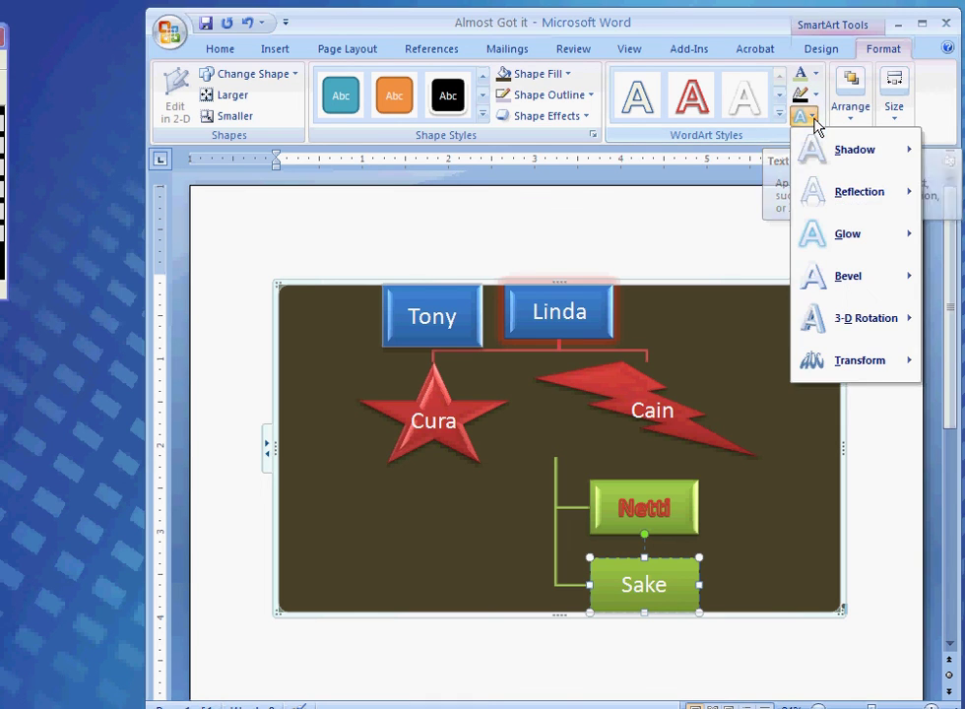
pyautogui.moveTo(842, 216)
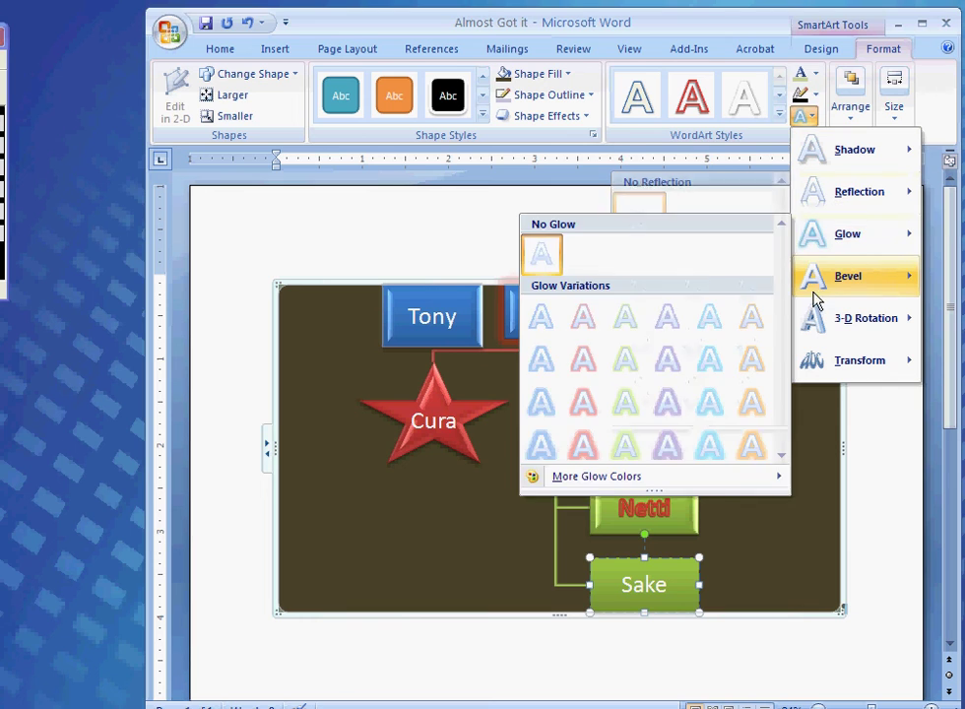
pyautogui.moveTo(830, 275)
pyautogui.moveTo(833, 248)
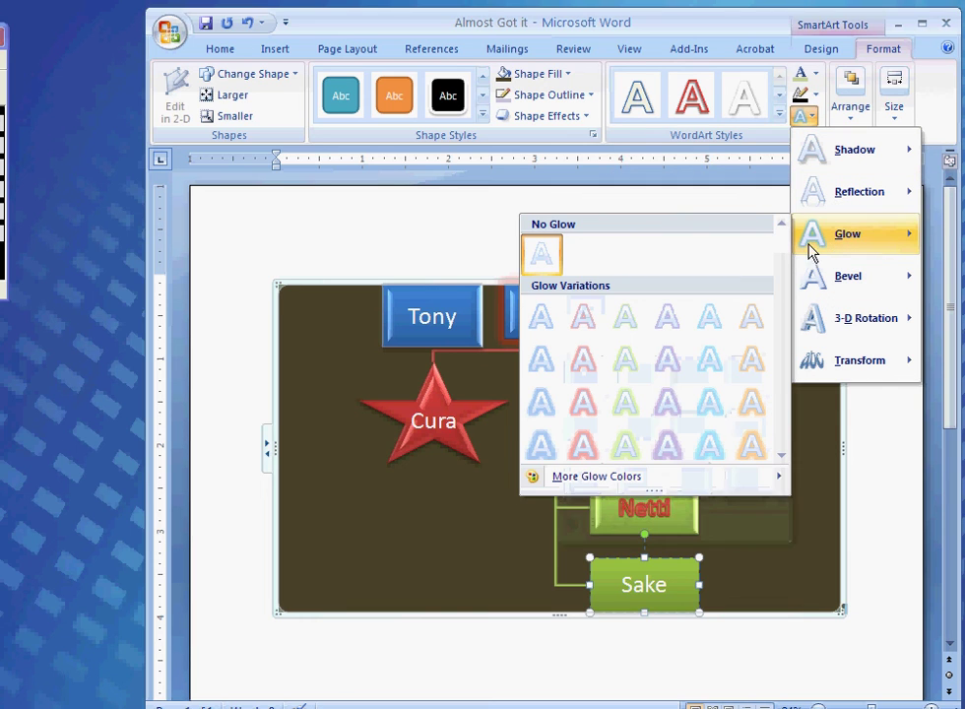
pyautogui.click(586, 452)
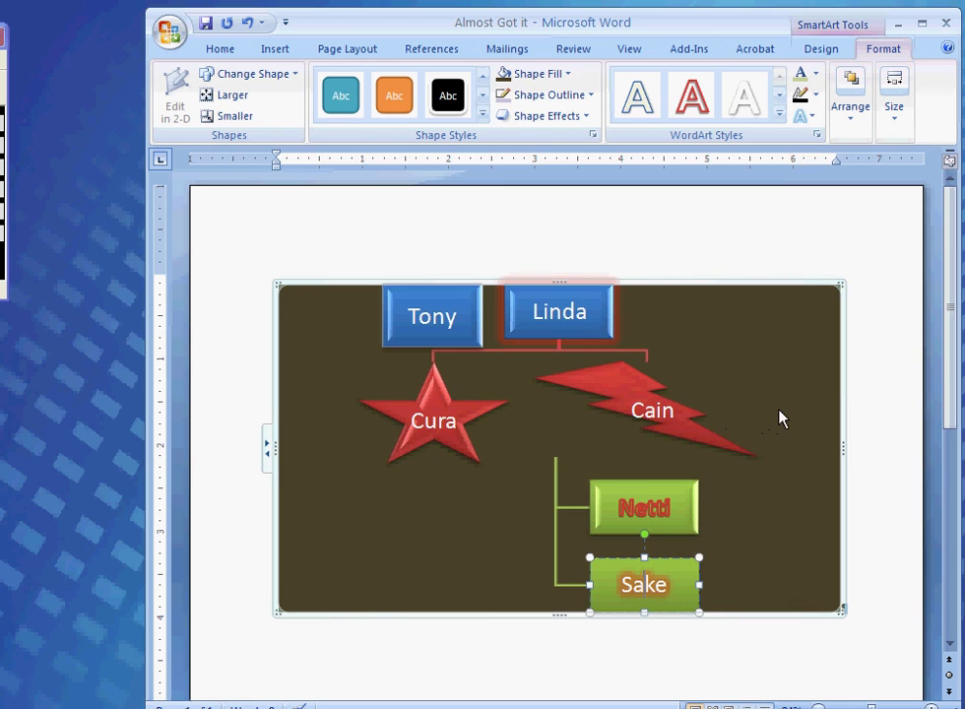
pyautogui.click(858, 122)
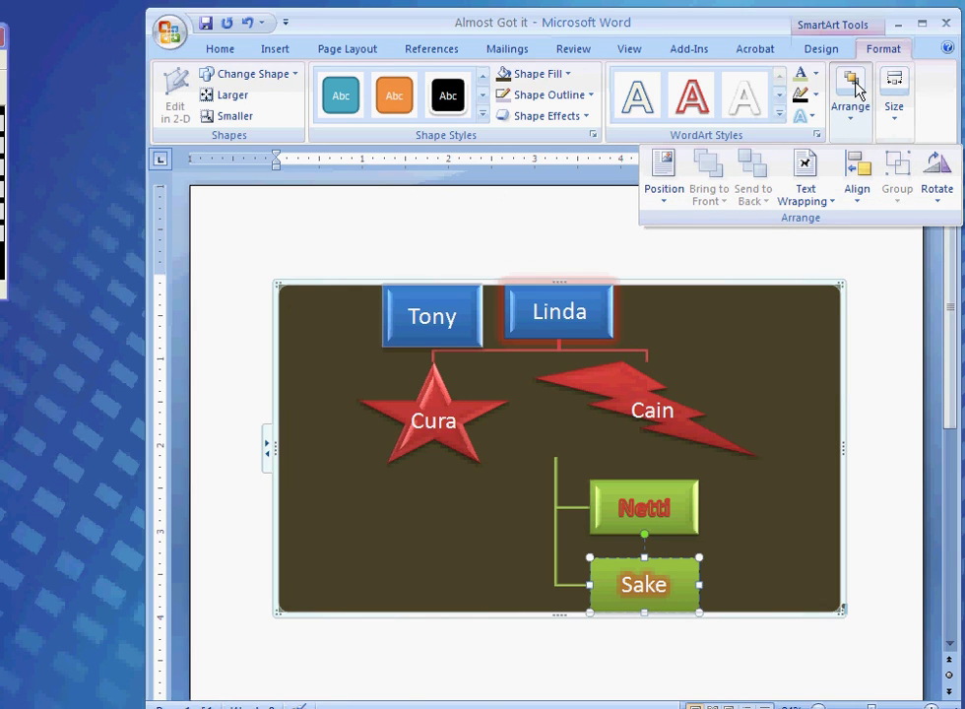
pyautogui.click(853, 91)
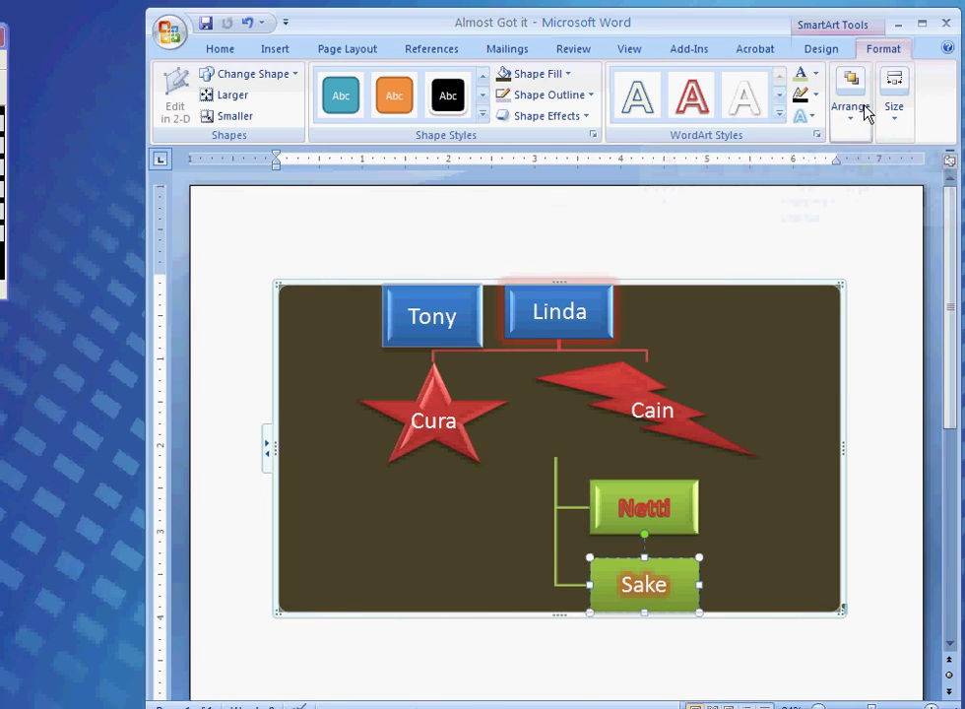
pyautogui.click(895, 114)
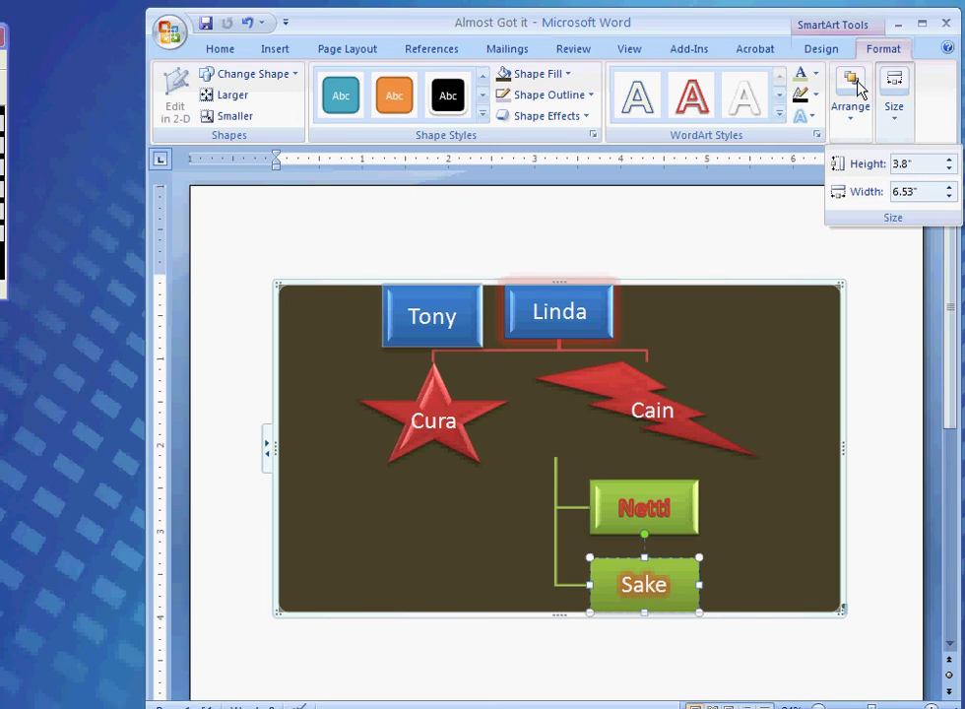
pyautogui.click(904, 91)
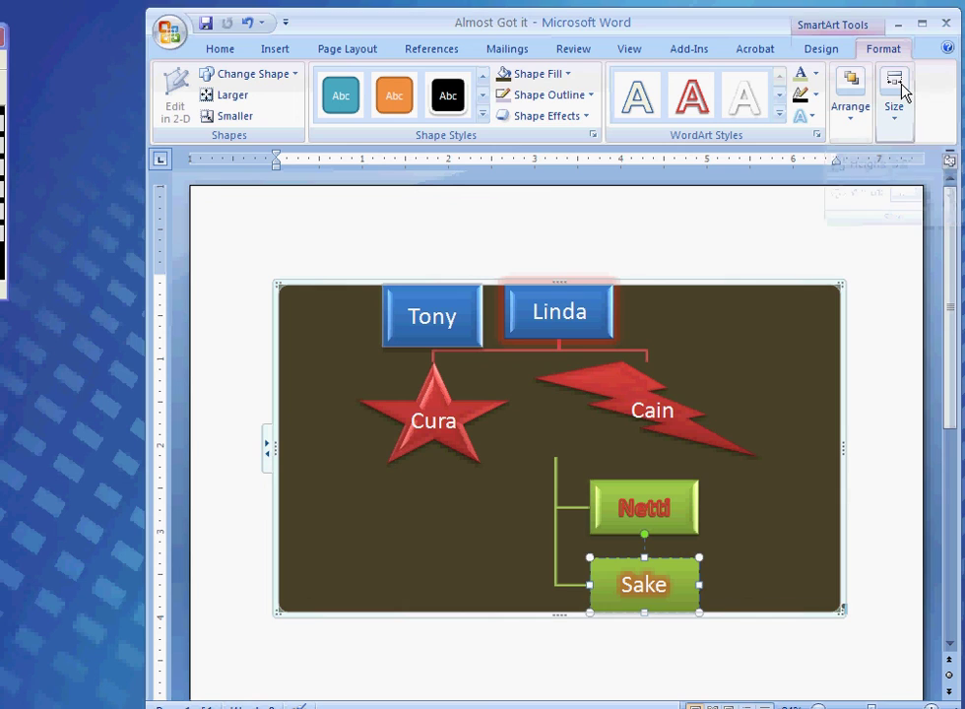